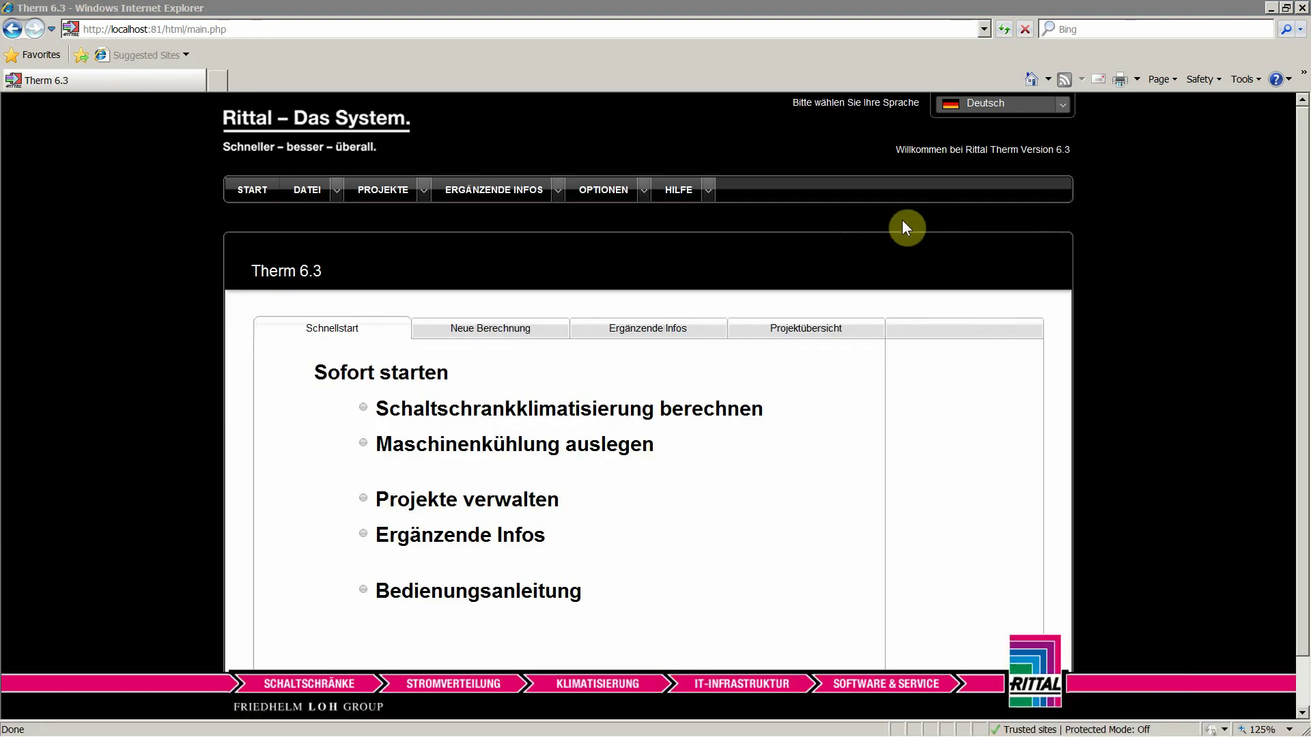
Step: Switch the interface language to English by choosing the UK flag in the language selector
left_click(985, 103)
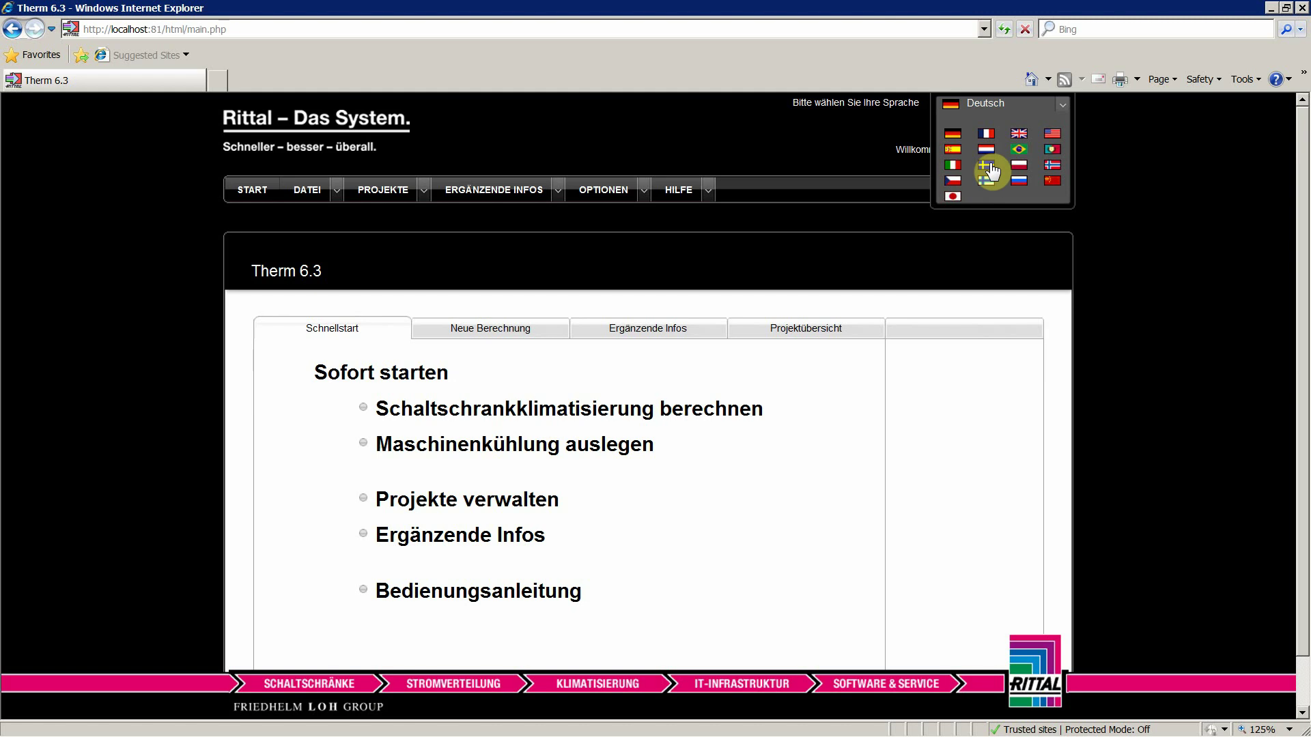
left_click(1020, 137)
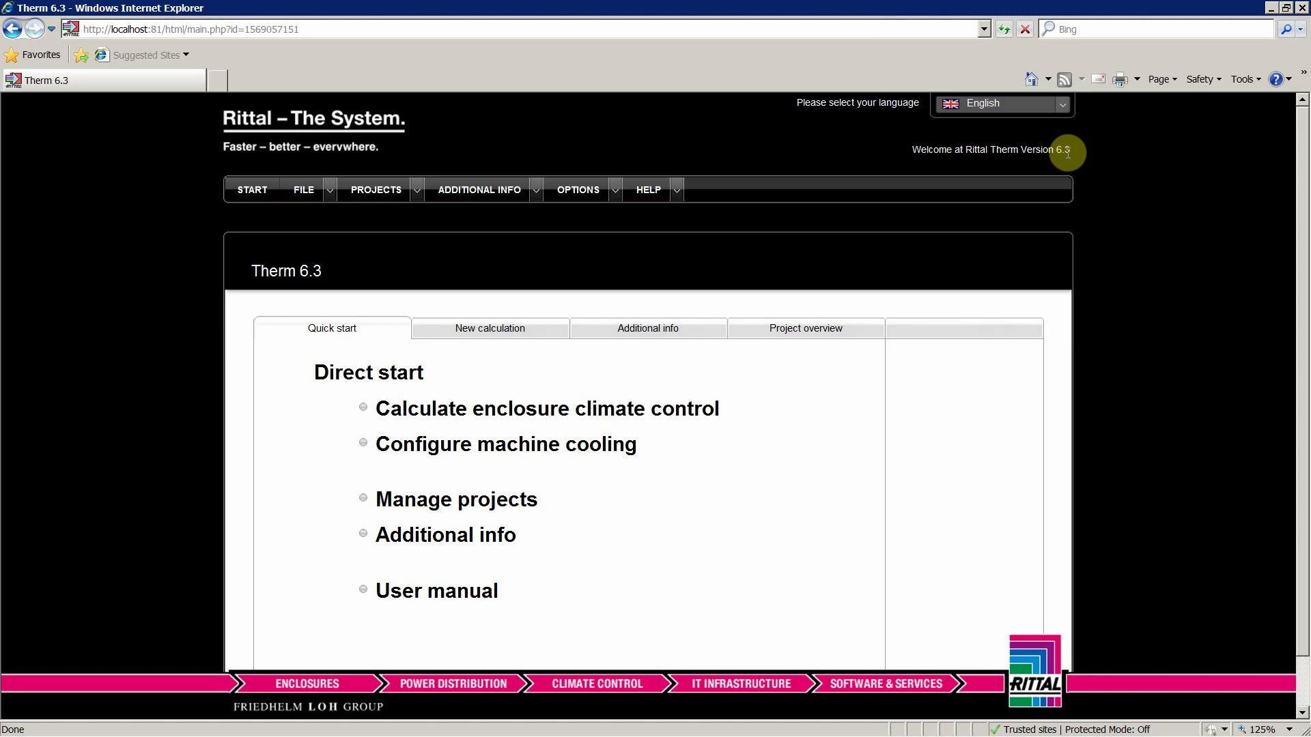
left_click_drag(1071, 150, 1063, 155)
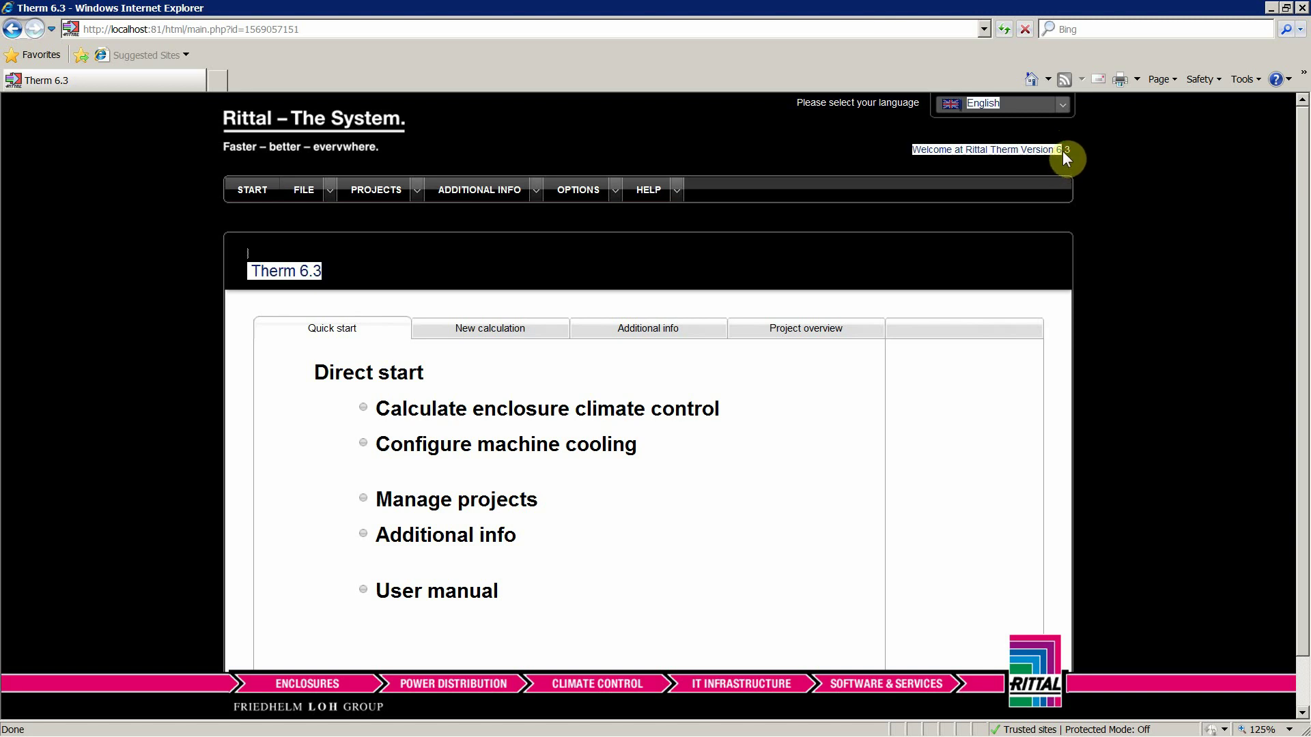
left_click(1066, 147)
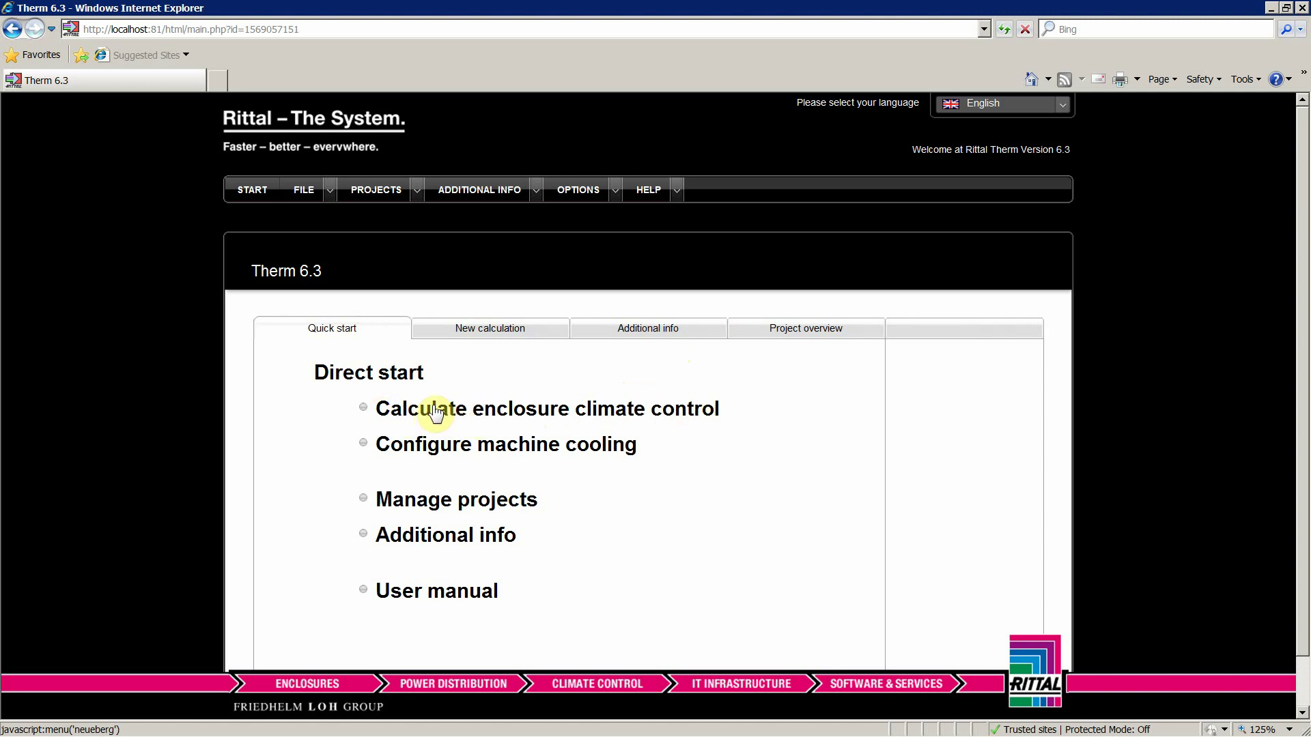
Step: Browse the New calculation, Additional info and Project overview tabs, then open the File menu
left_click(498, 329)
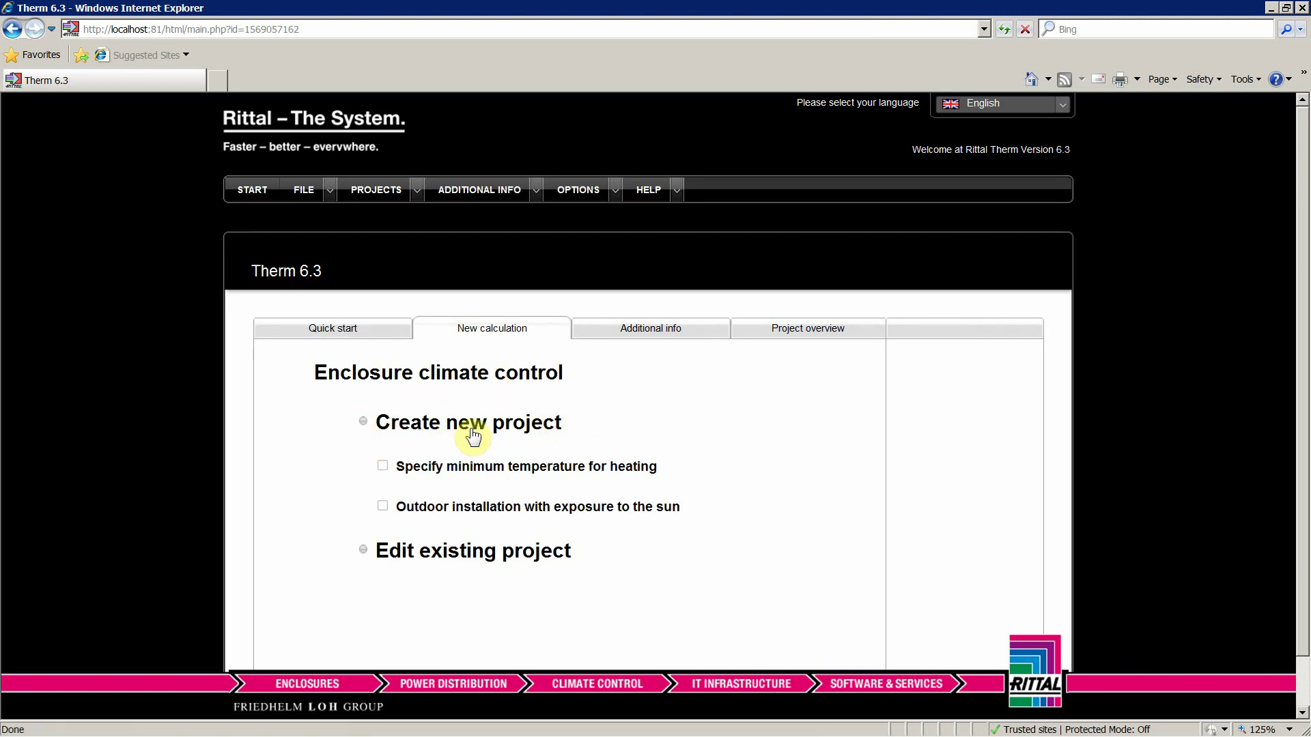
left_click(649, 330)
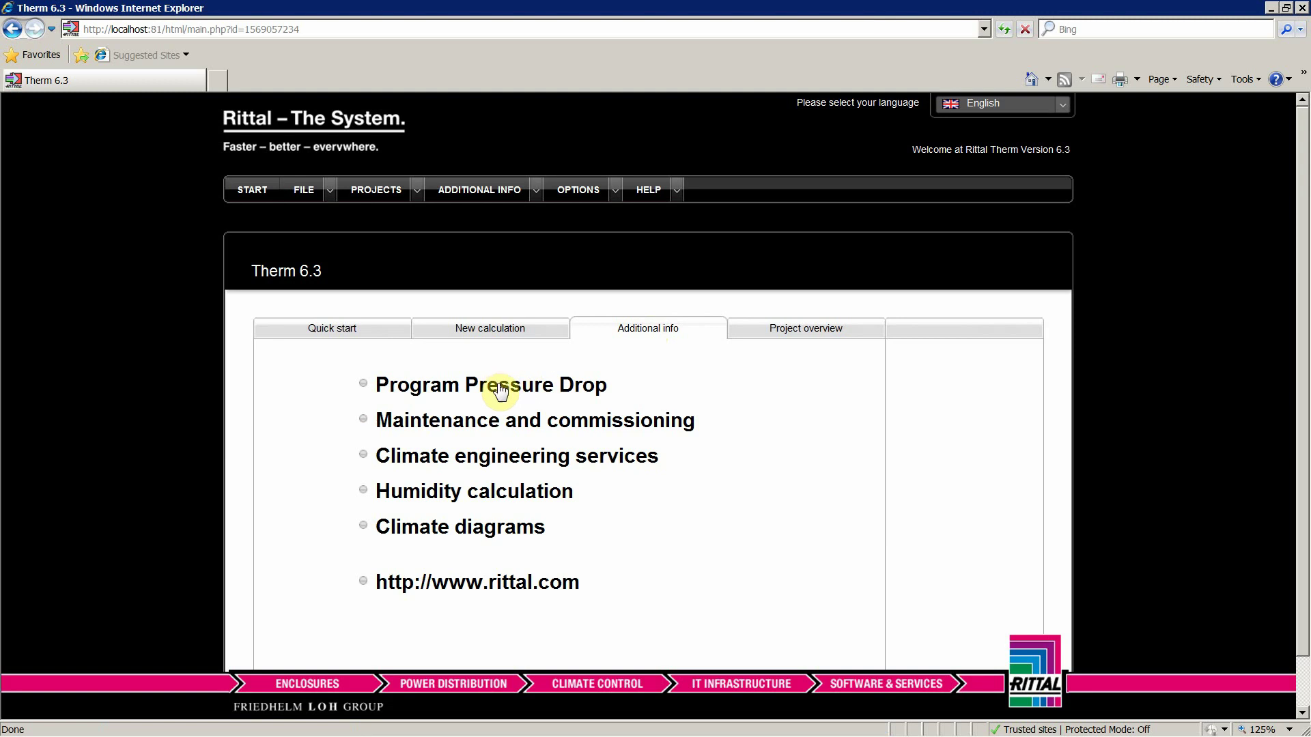
left_click(792, 333)
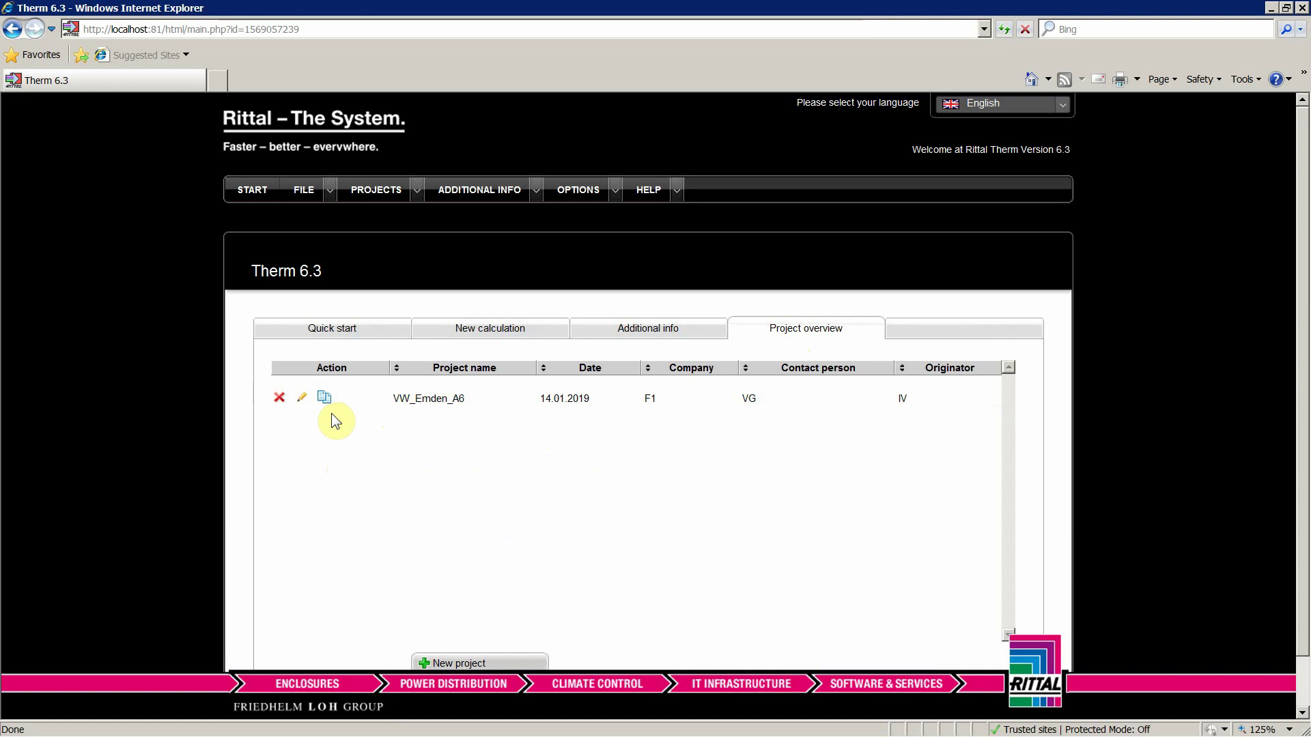
left_click(302, 190)
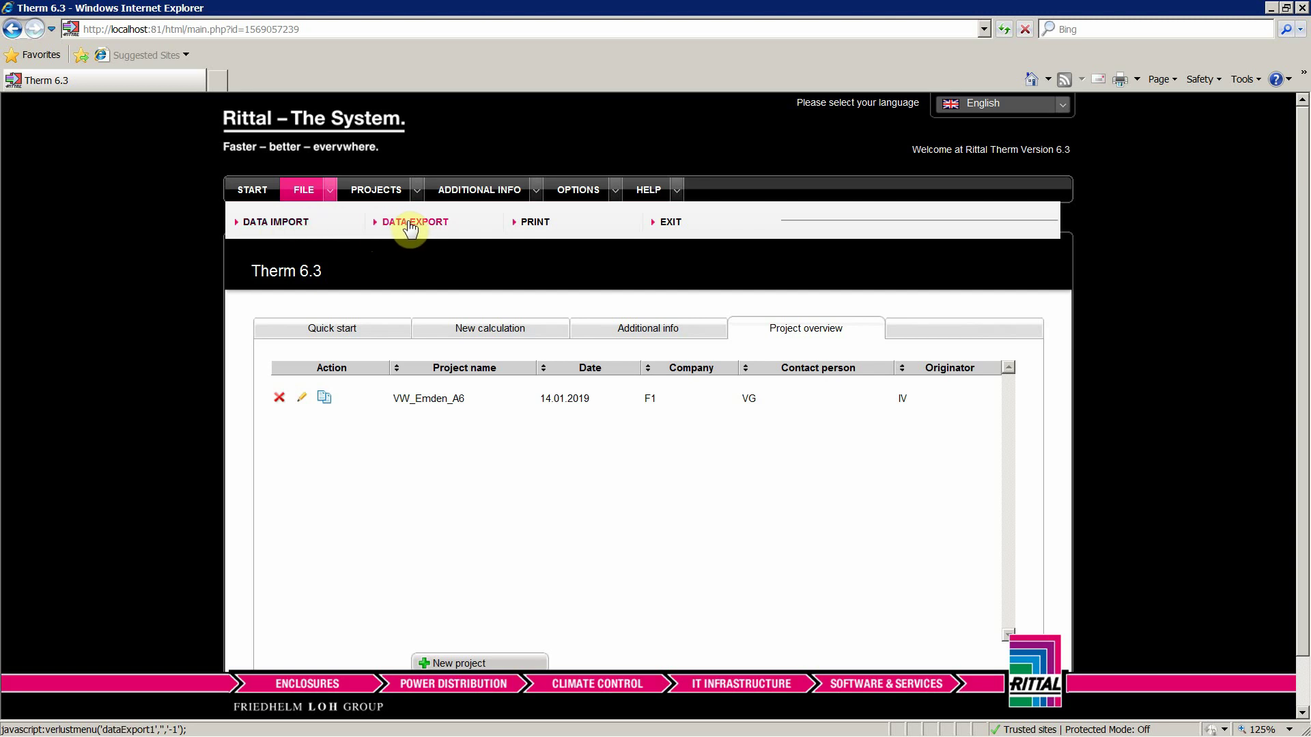
Step: Look over the Projects and Additional info menus and return to the Additional info links page
mouse_move(377, 190)
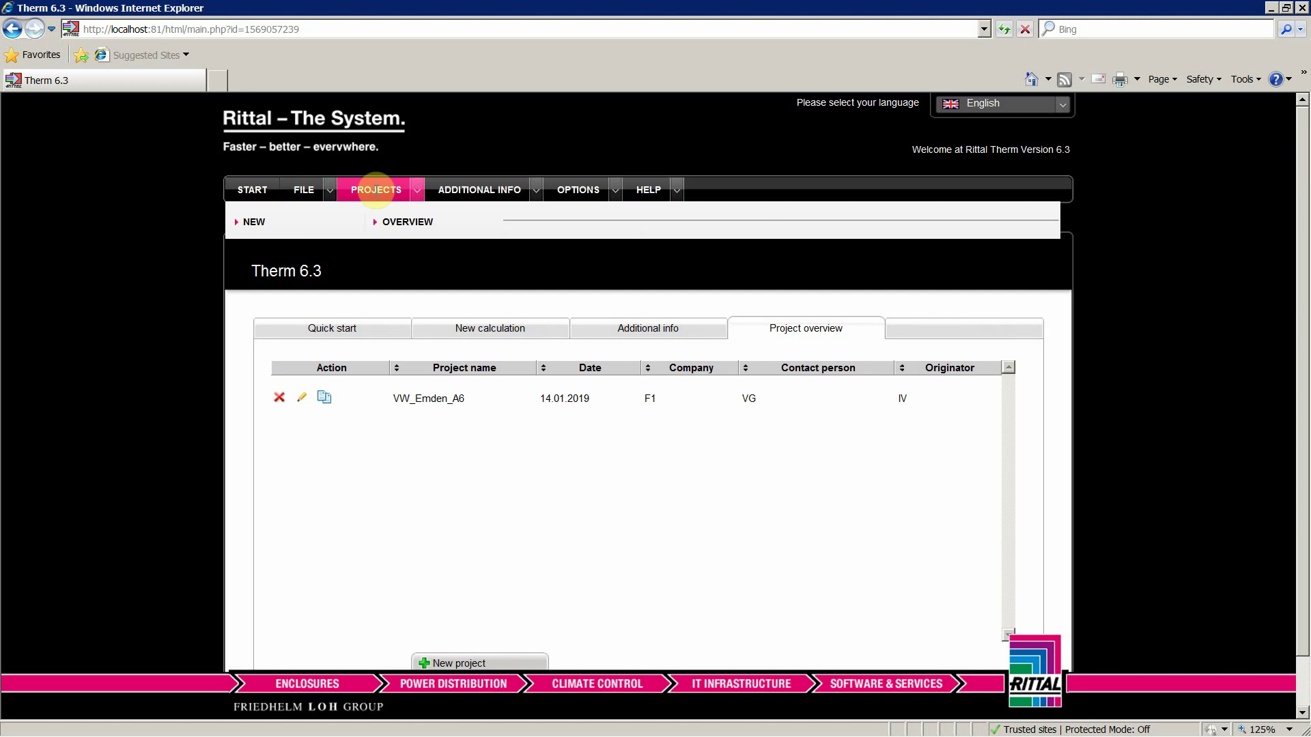
mouse_move(479, 190)
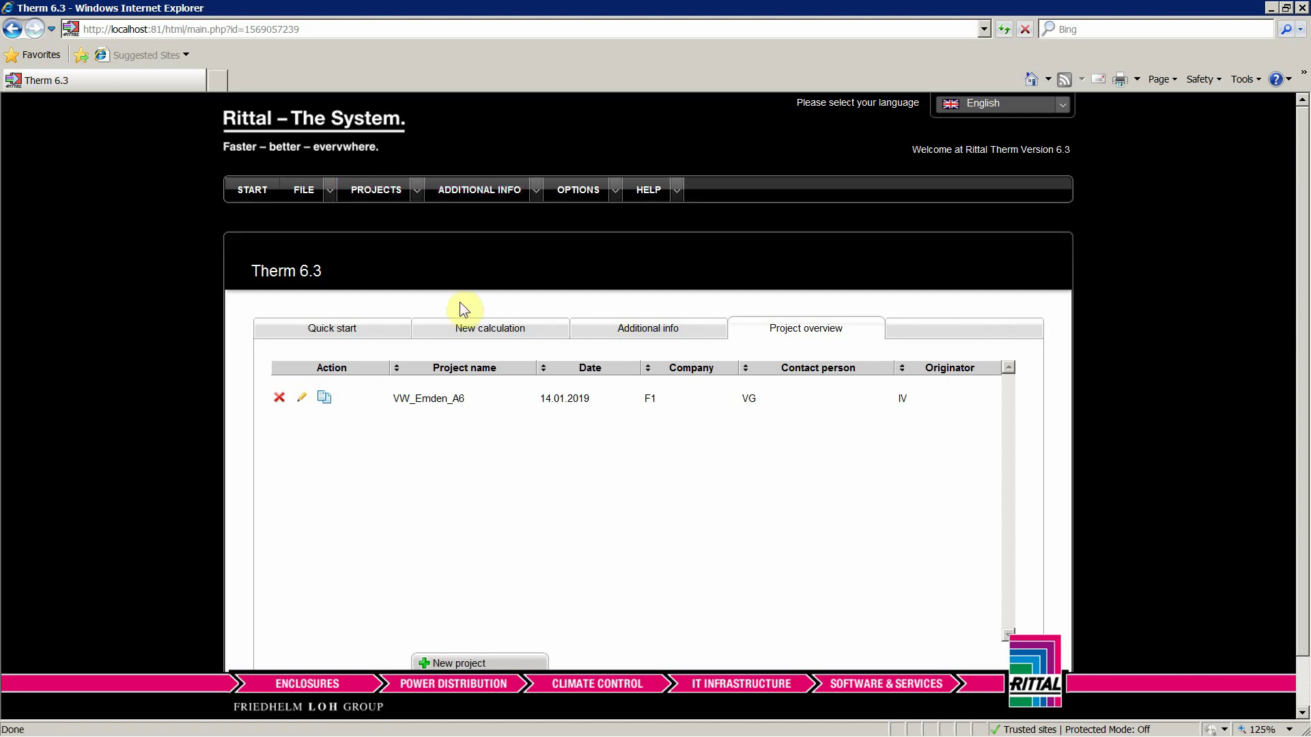
left_click(638, 332)
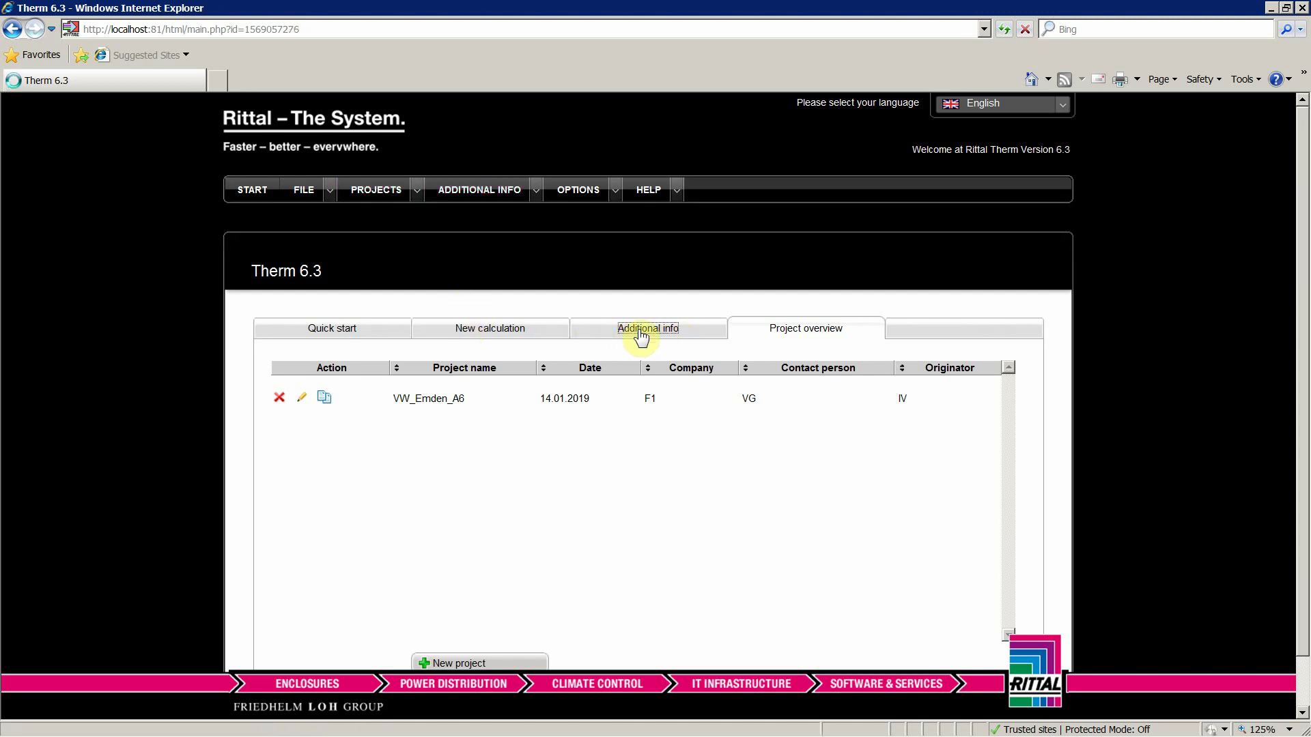
mouse_move(573, 194)
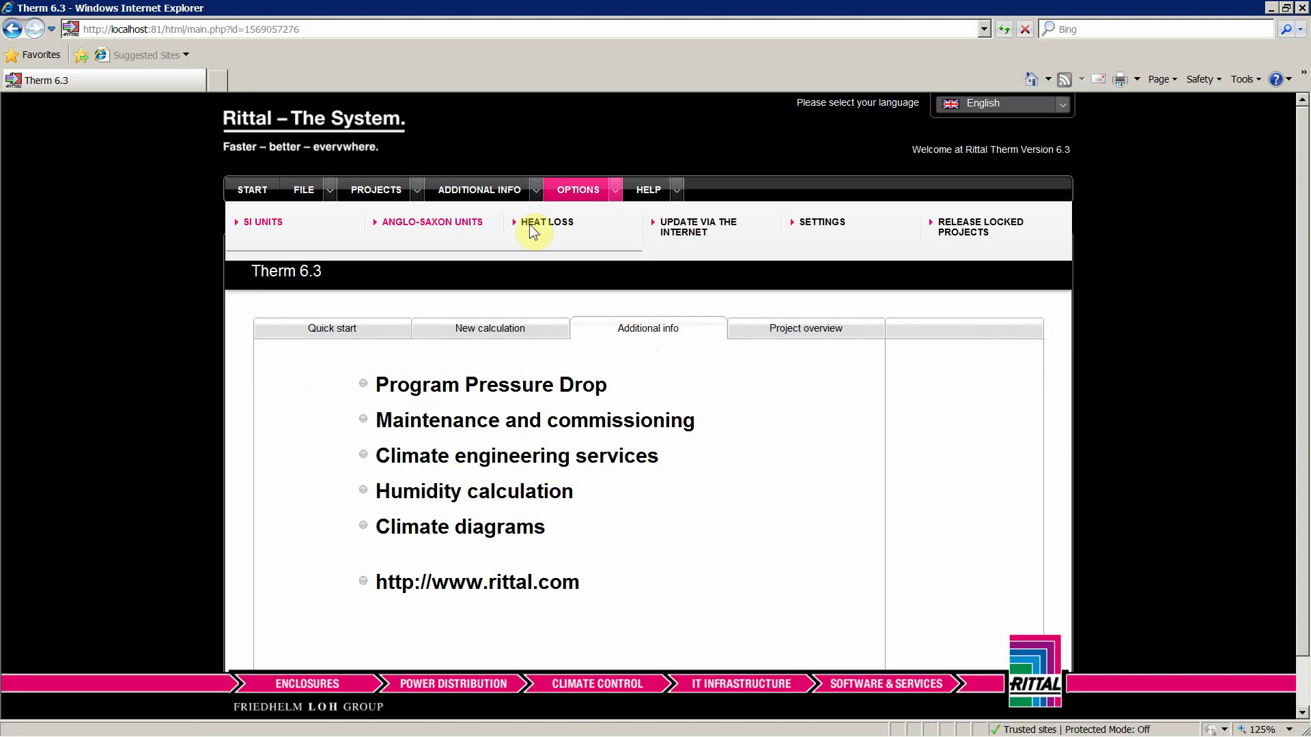
left_click(552, 229)
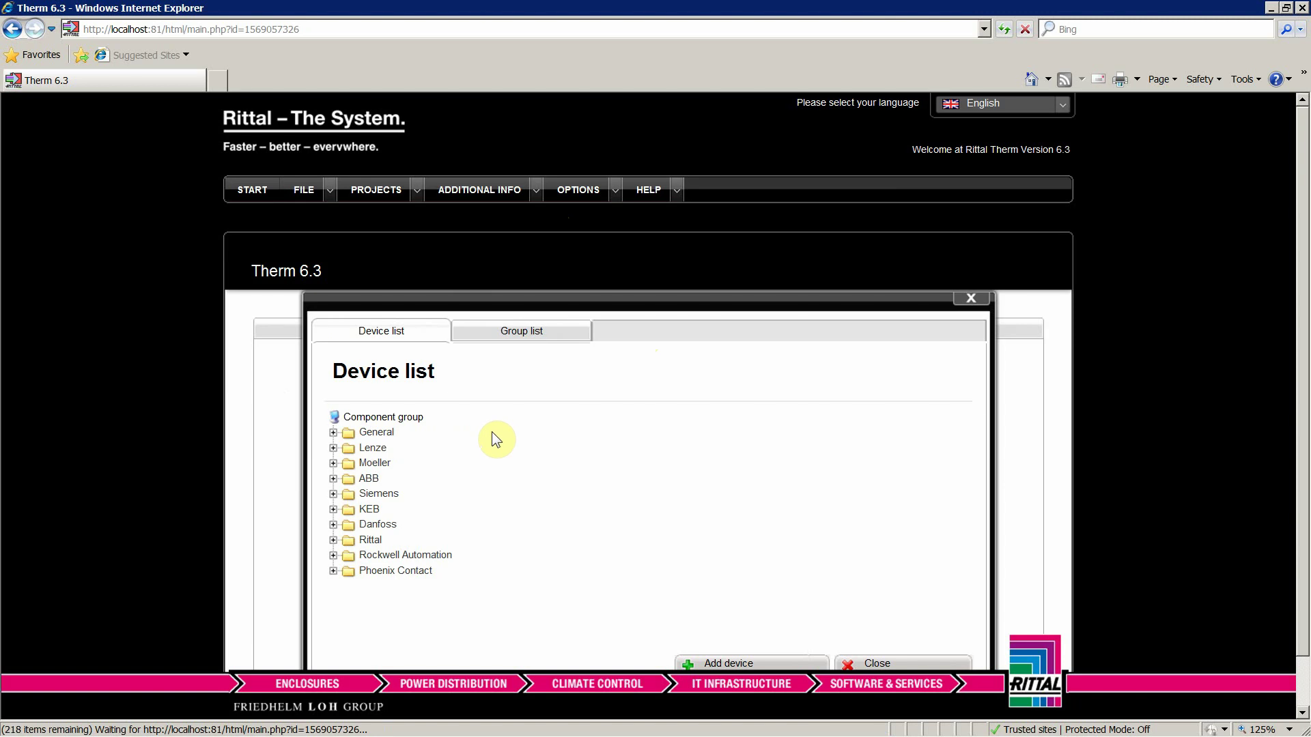
scroll(495, 438, "down", 1)
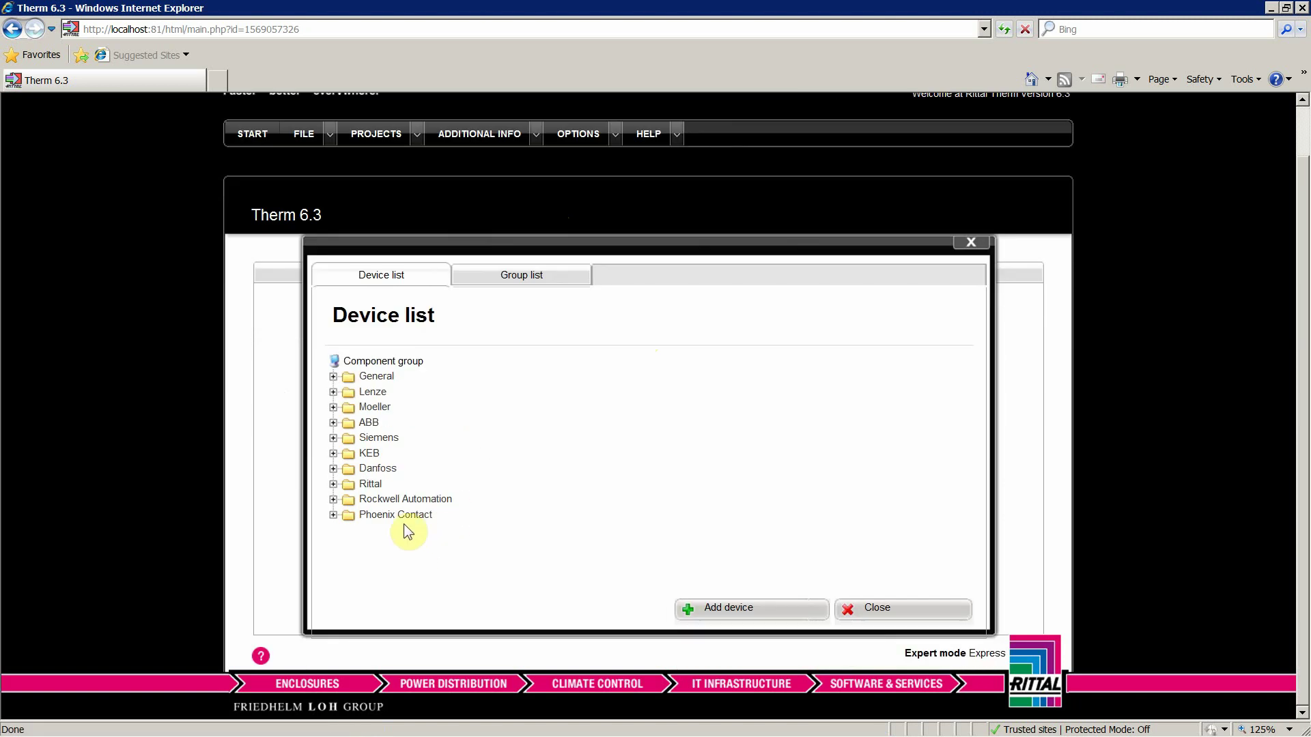
left_click(518, 287)
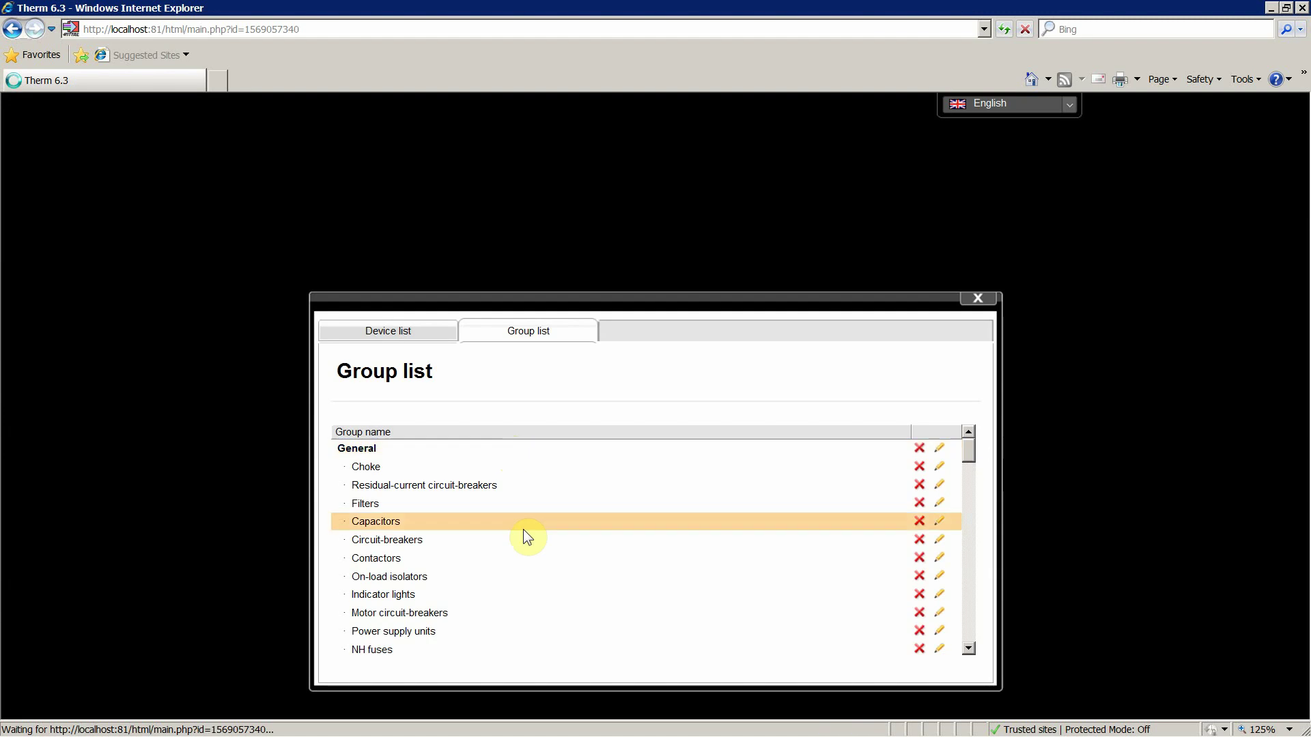
left_click(380, 332)
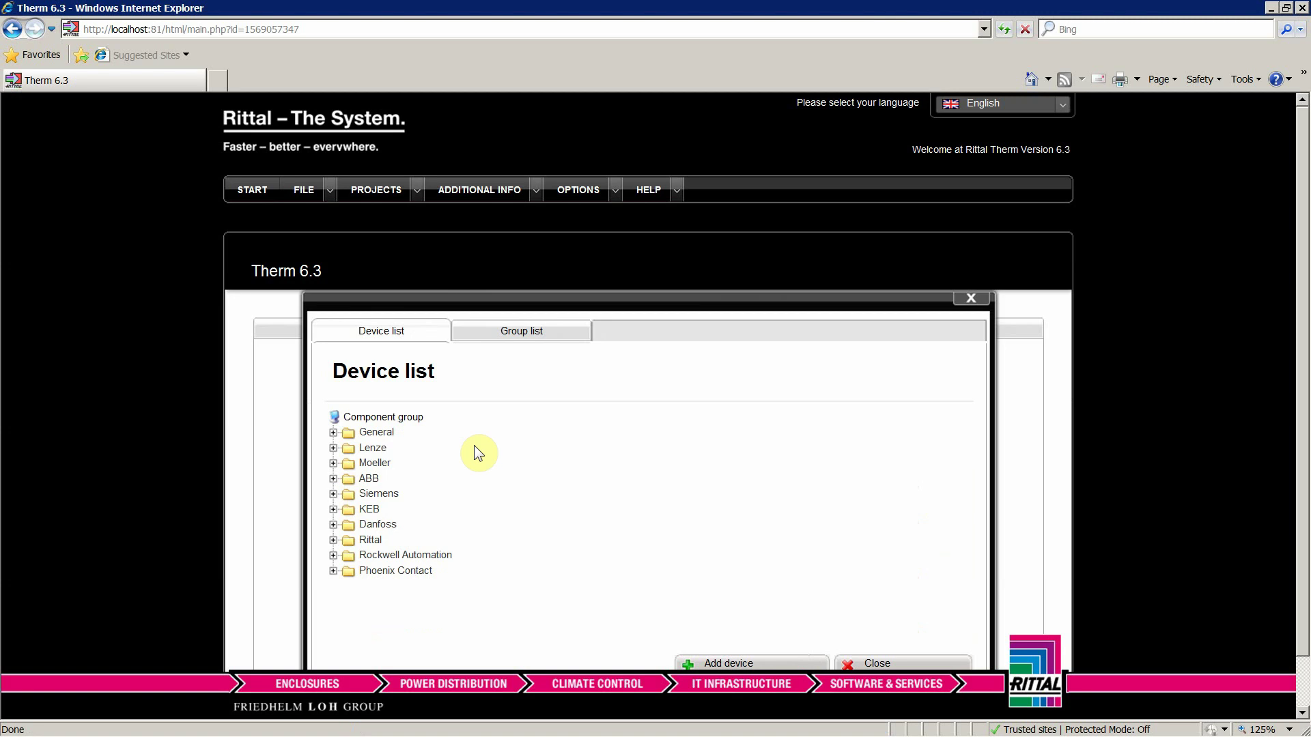
left_click(593, 191)
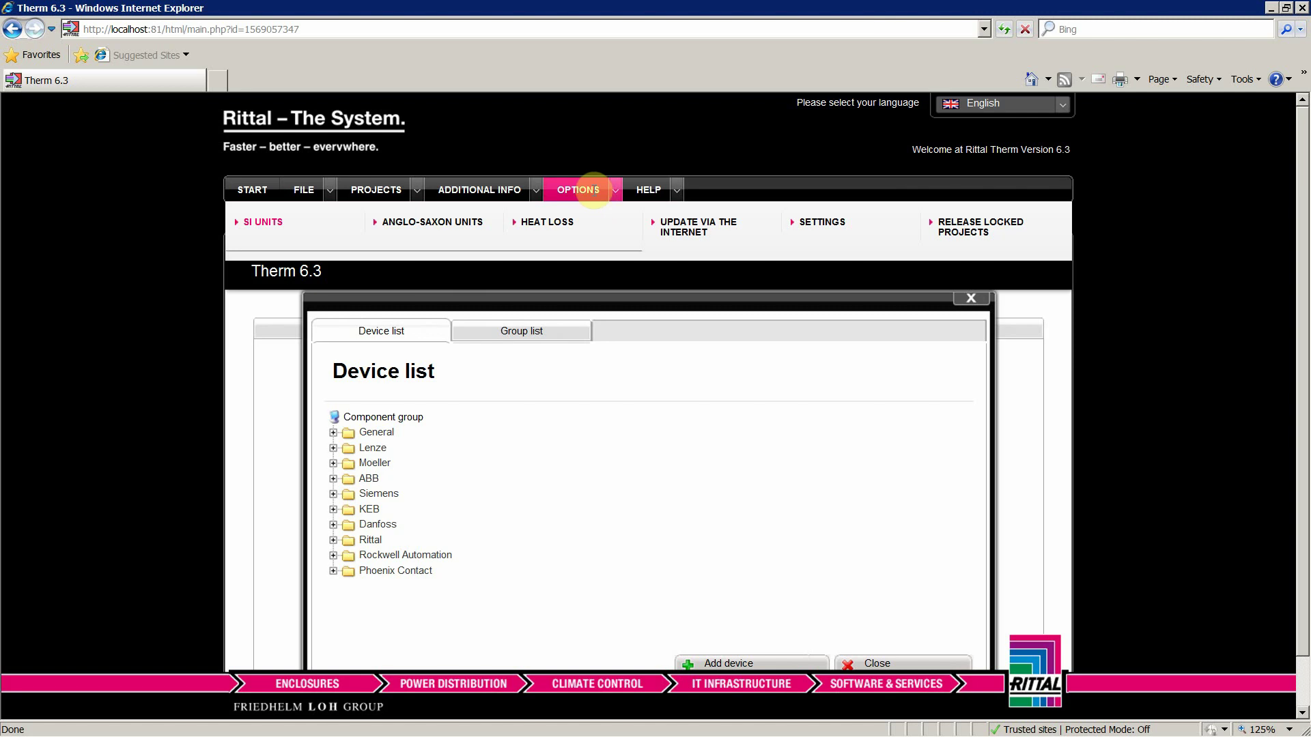
left_click(645, 191)
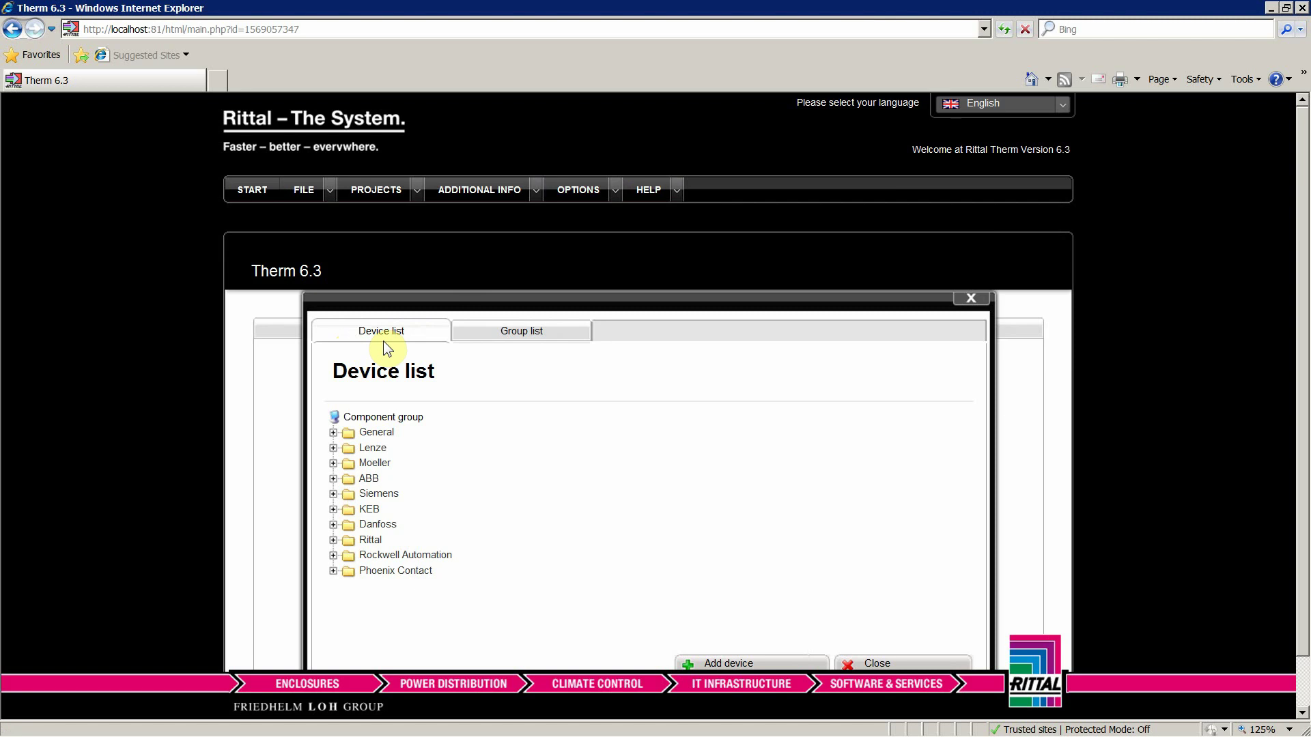
left_click(971, 300)
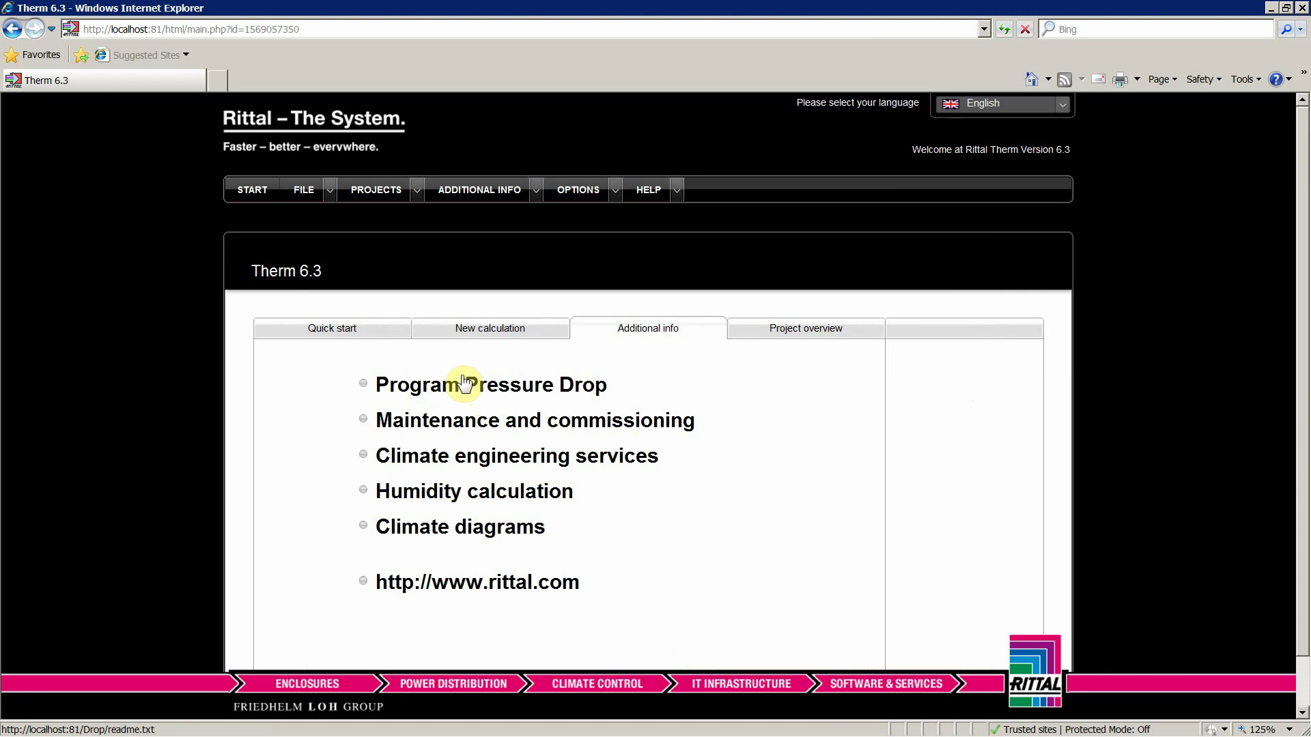
left_click(339, 331)
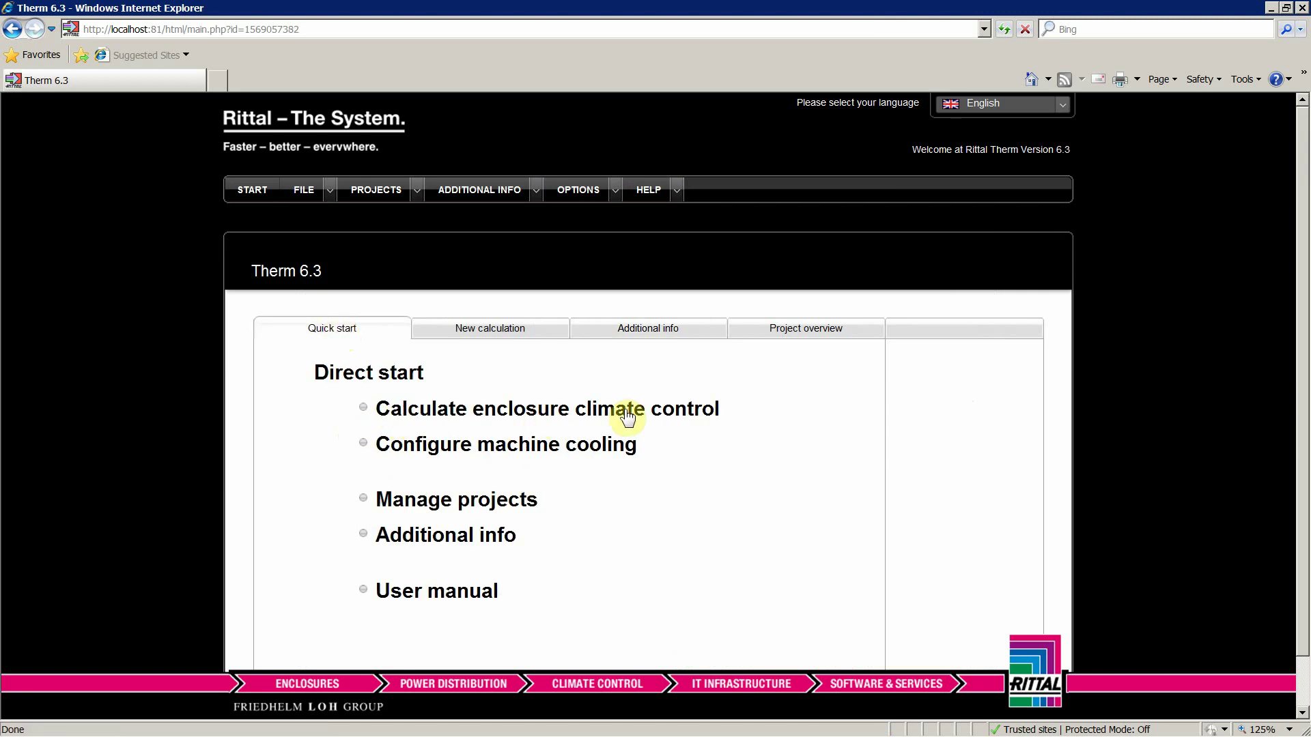
Step: Start a new enclosure climate control calculation and create a new project
left_click(367, 410)
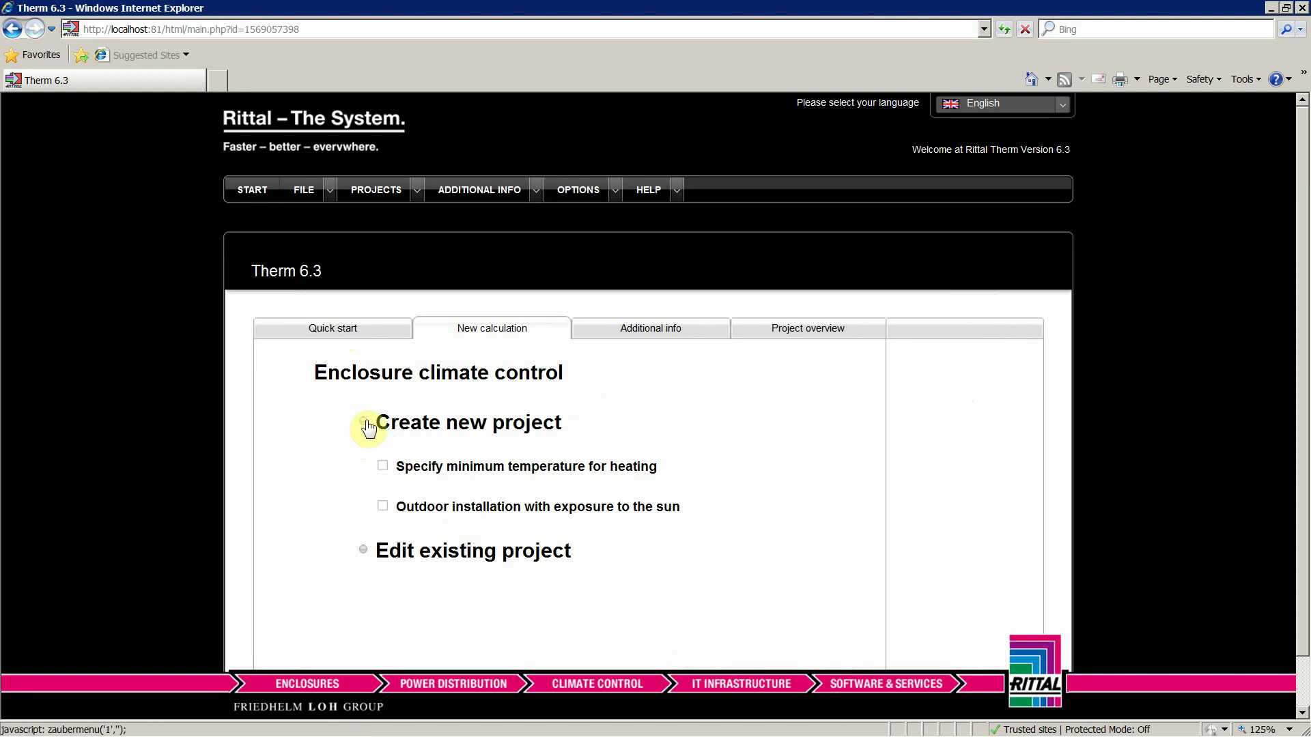
left_click(367, 423)
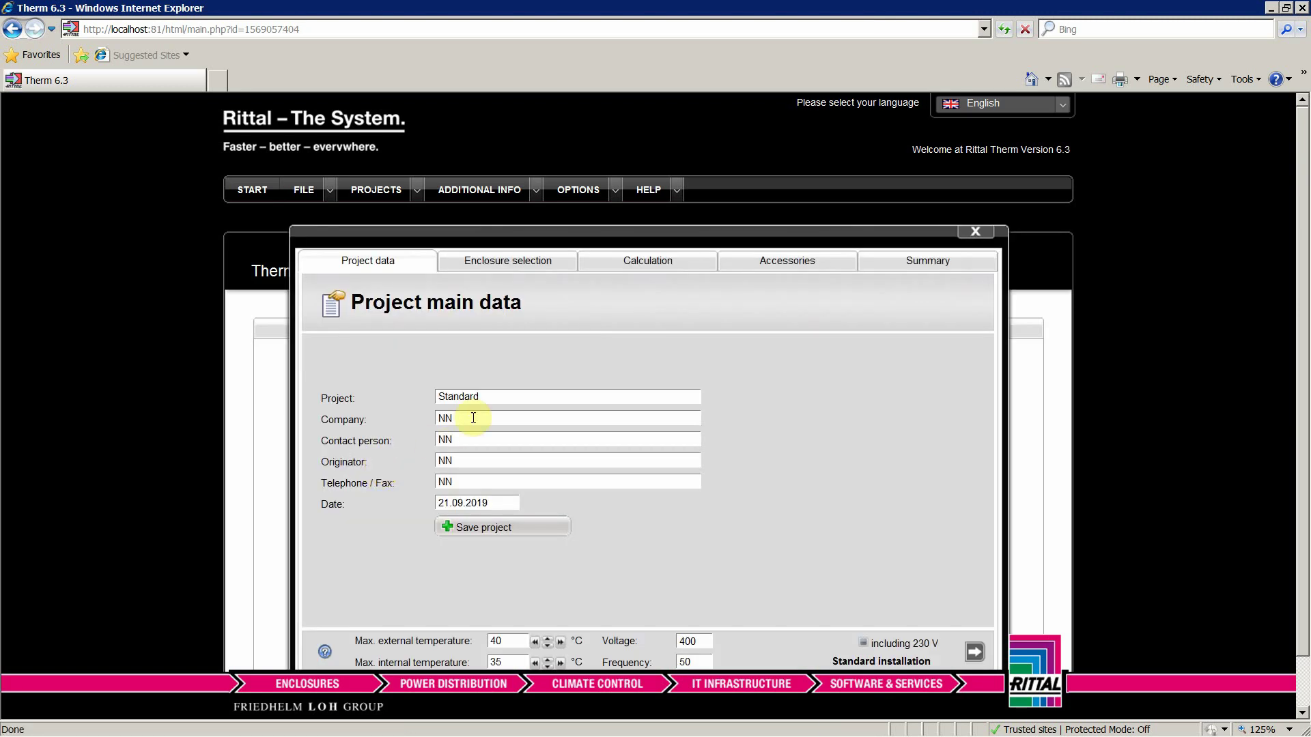
Step: Rename the project from Standard to 'Student1_heatloss_CAB2' and bring up the EPLAN project
double_click(492, 396)
type("Student1_heatloss_CAB2")
left_click(173, 728)
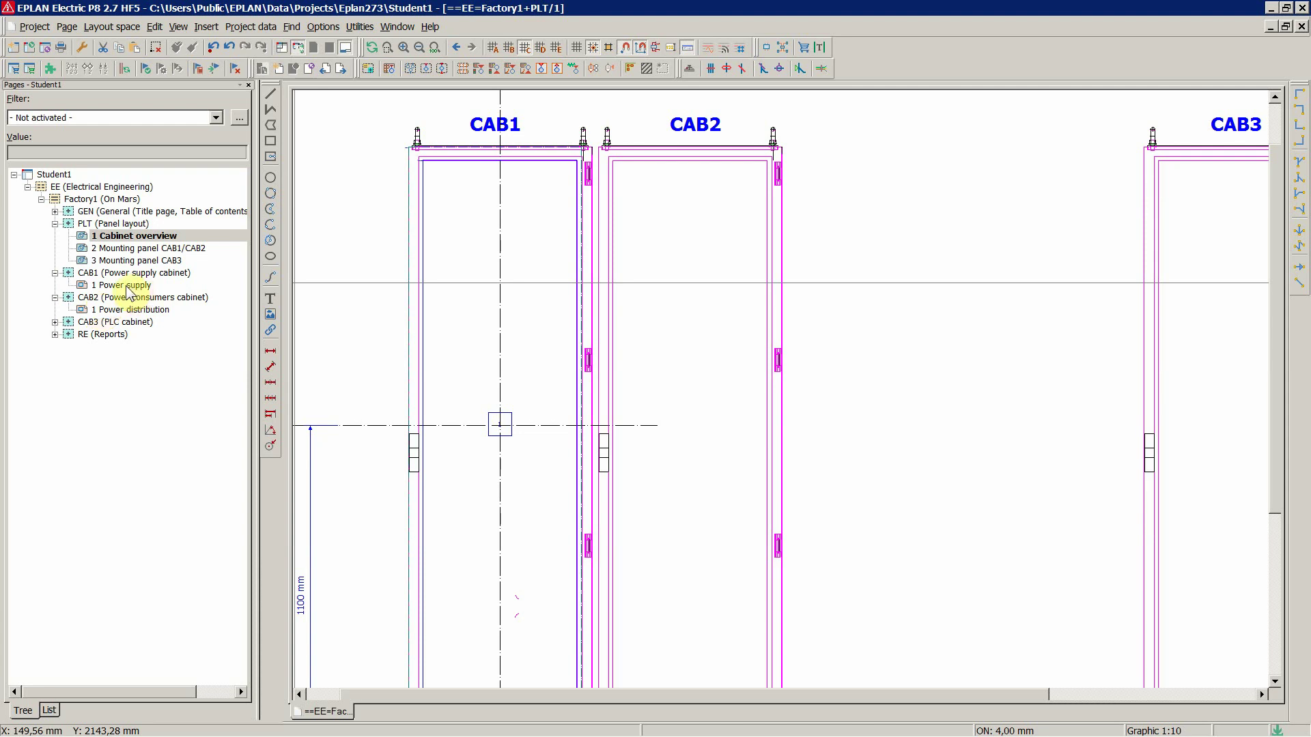
Step: Review the CAB2 Power distribution, CAB1/CAB2 mounting panel and cabinet overview pages, then return to Rittal Therm
left_click(131, 309)
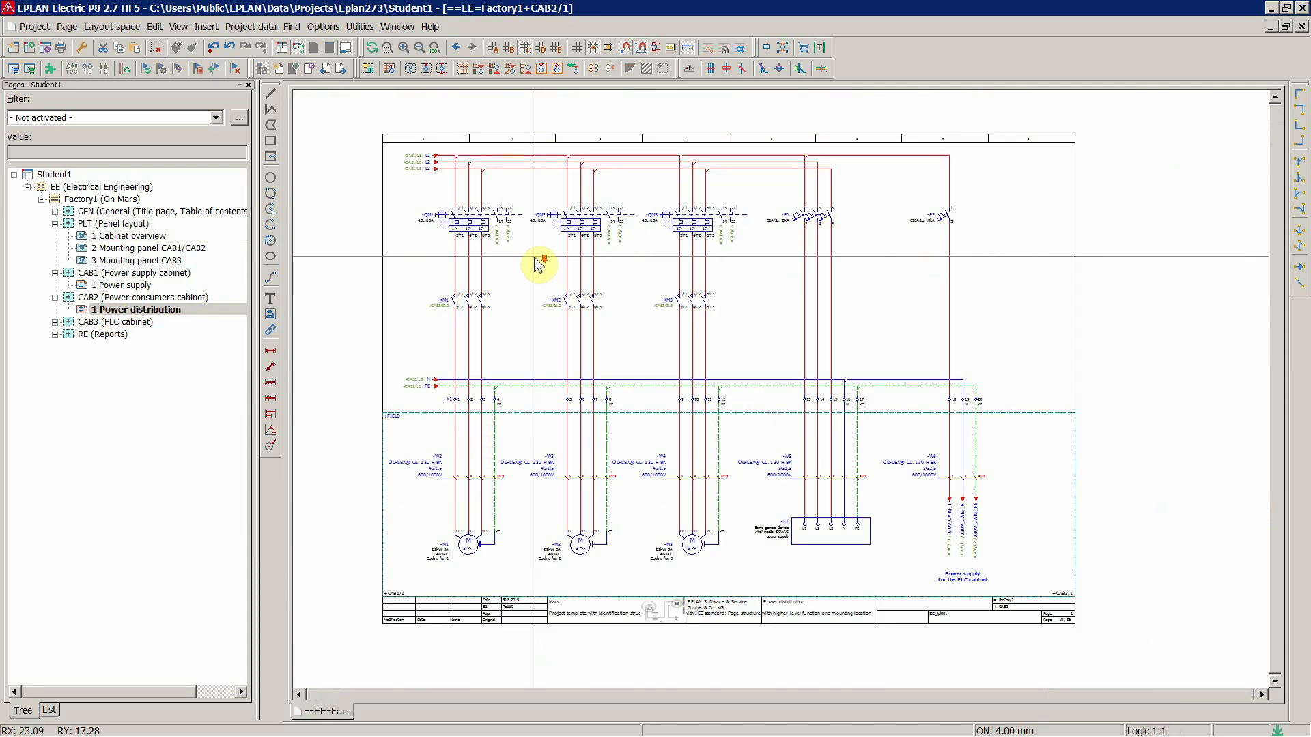
scroll(539, 263, "up", 1)
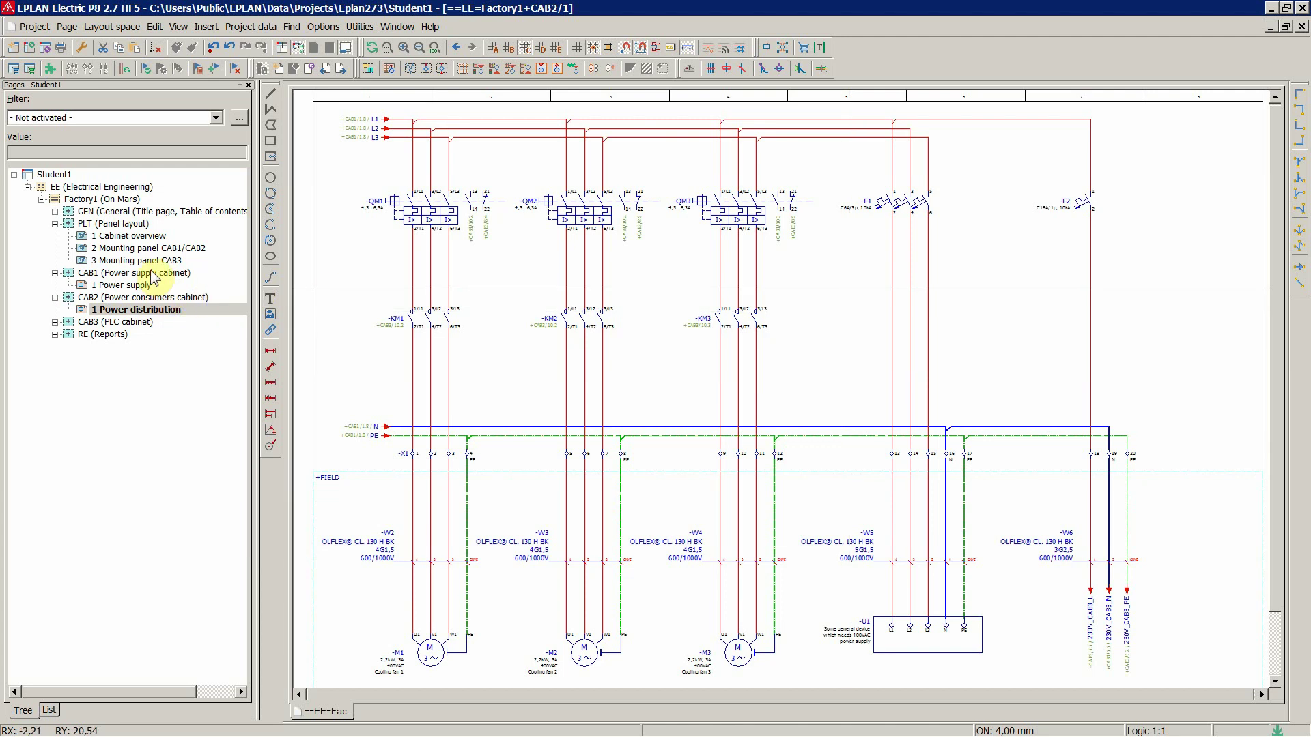
left_click(141, 248)
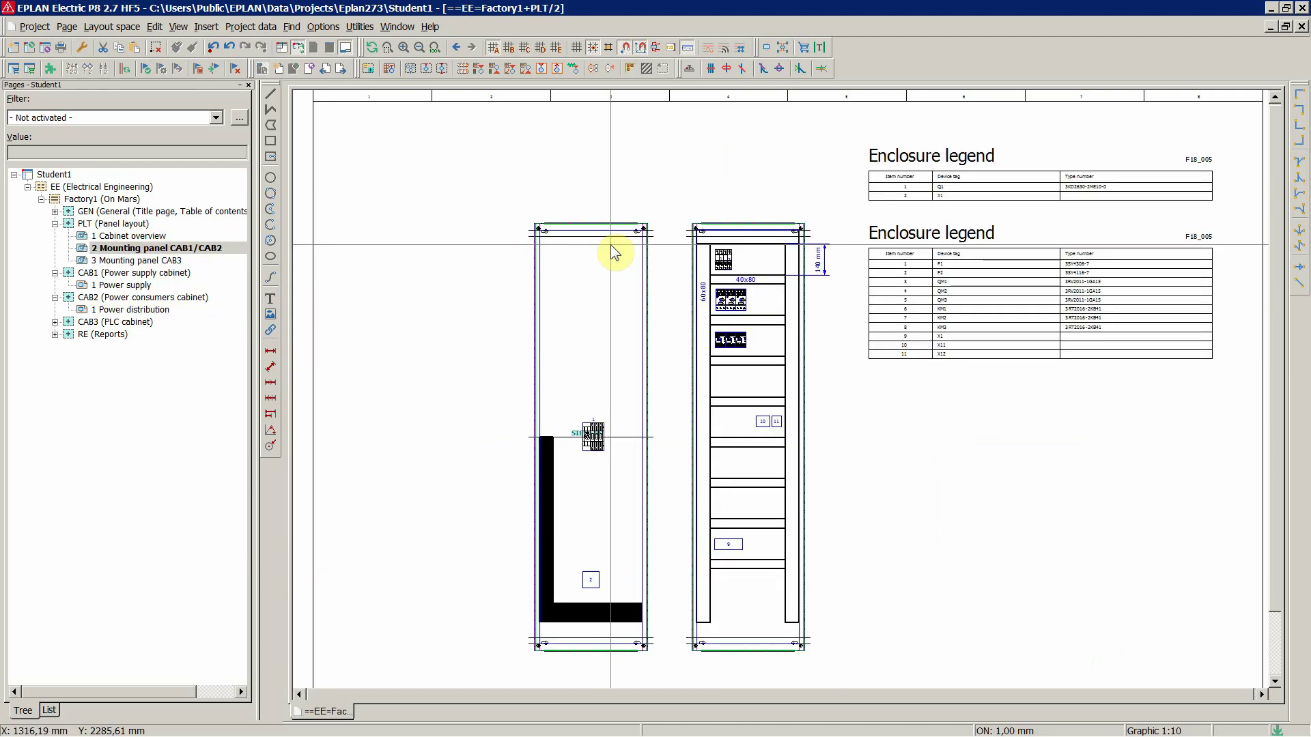
left_click(134, 236)
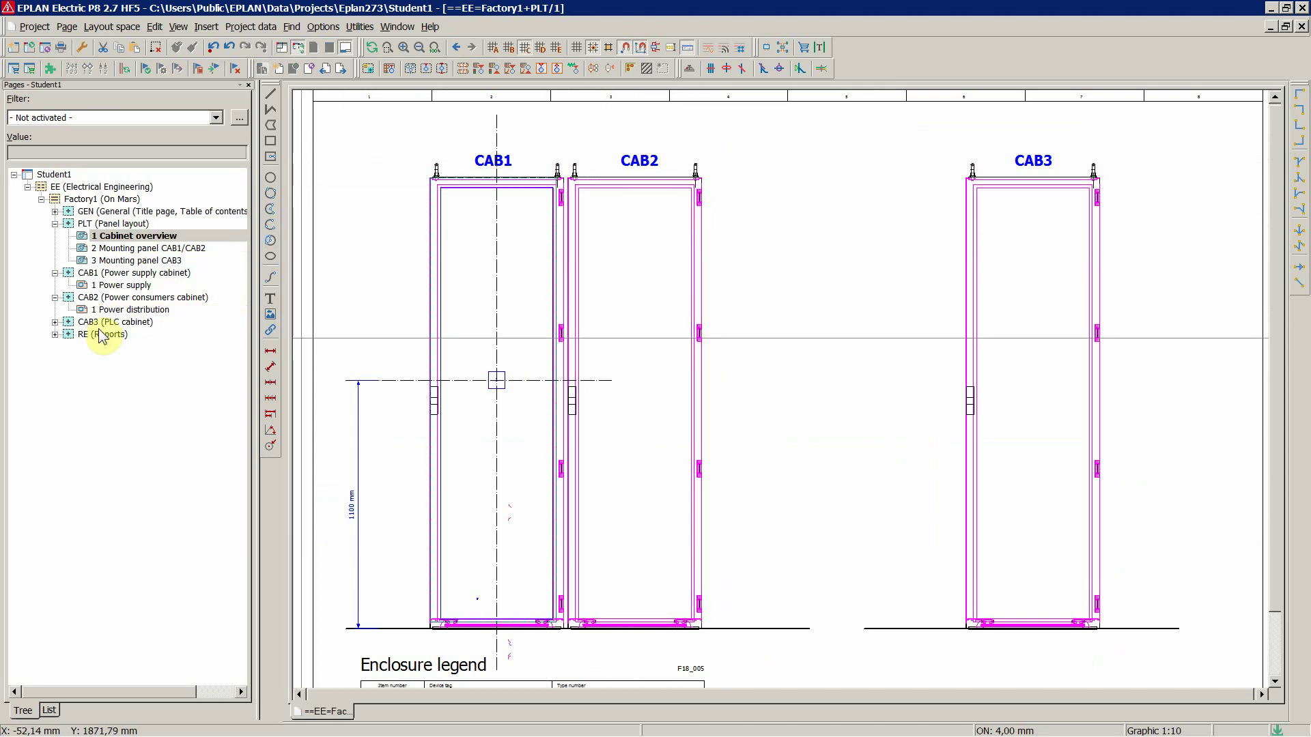
mouse_move(226, 728)
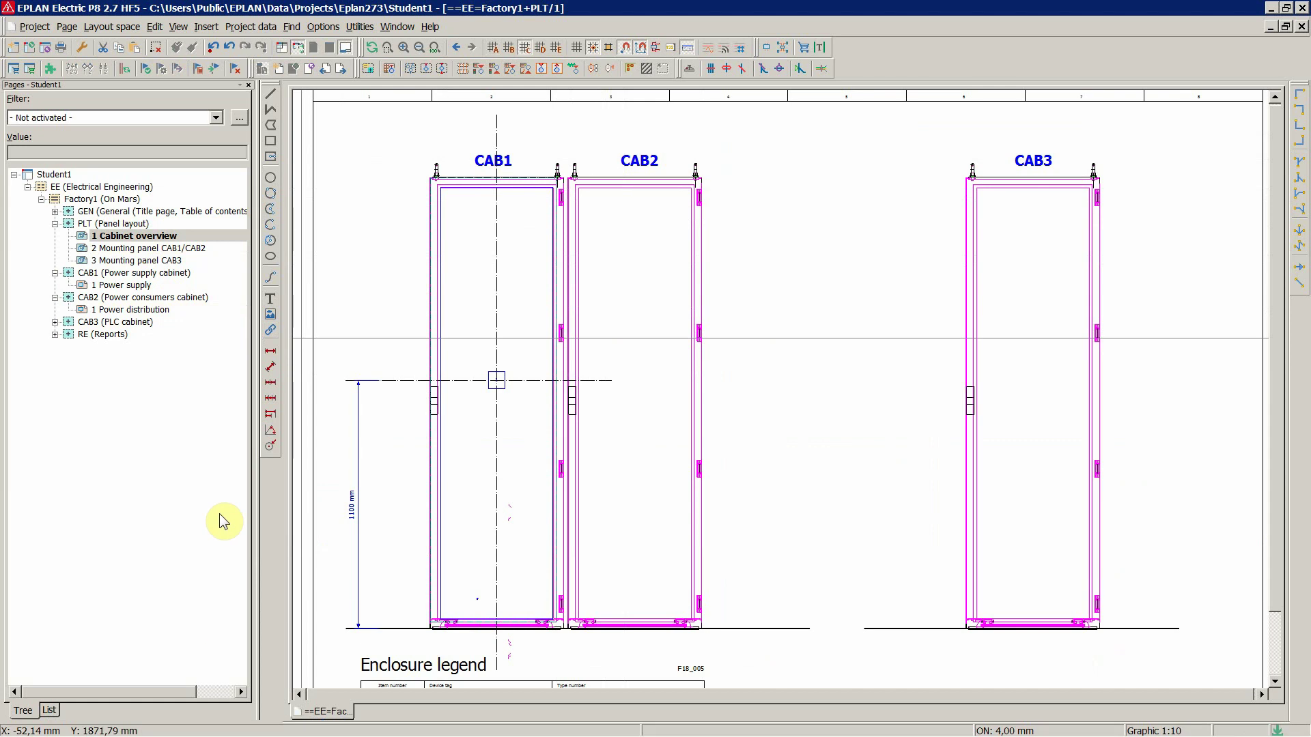
key("alt+Tab")
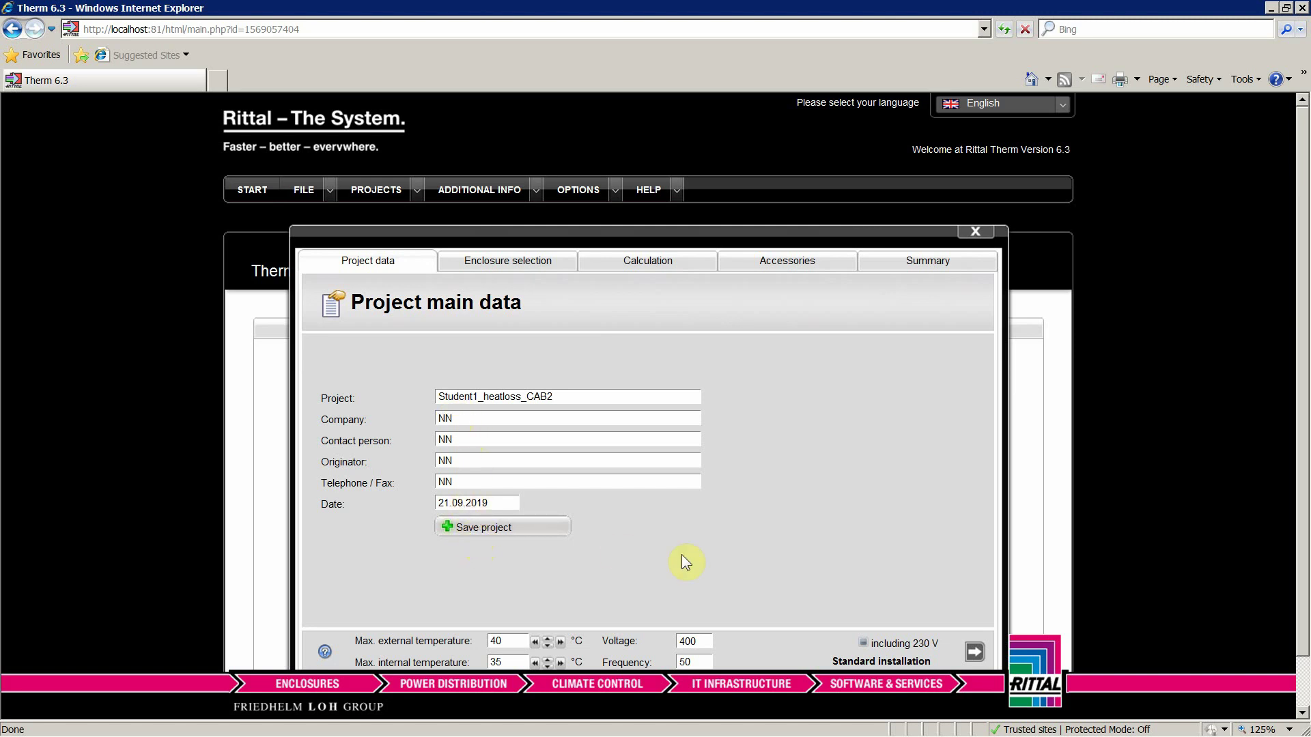
scroll(702, 564, "down", 1)
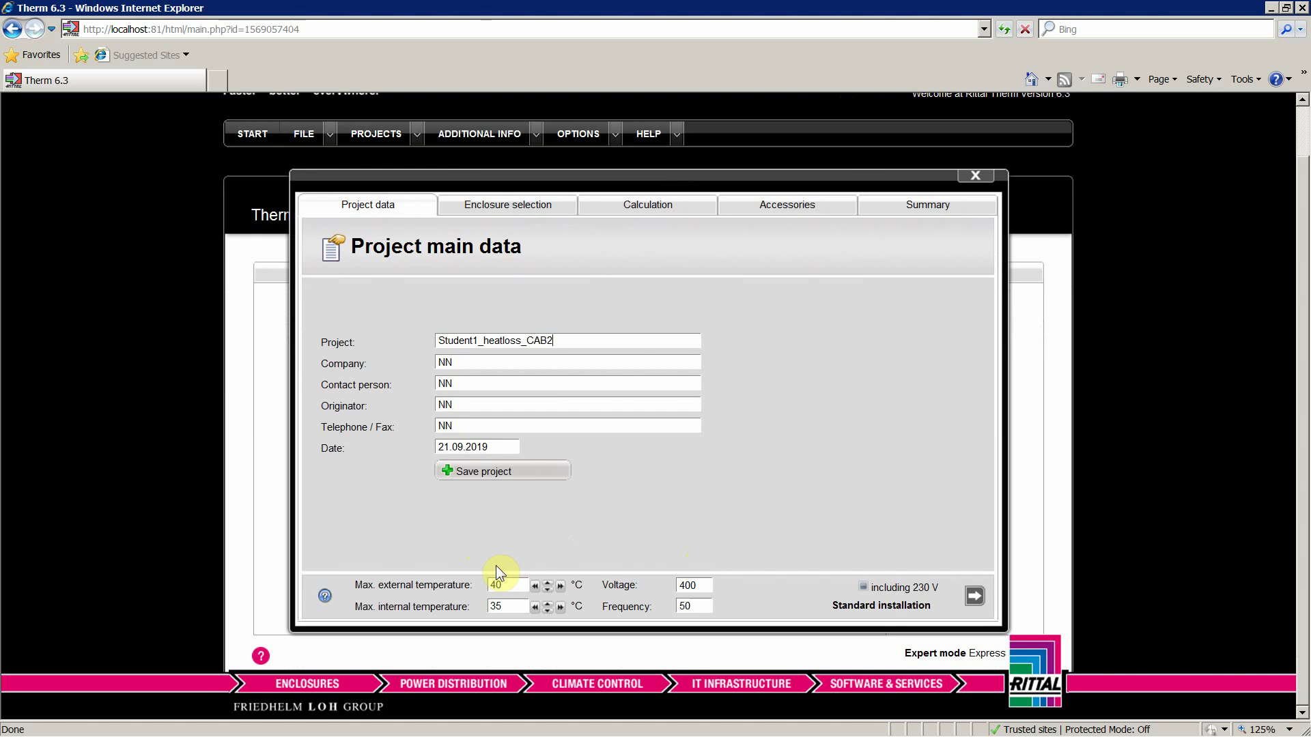
left_click(493, 587)
double_click(492, 587)
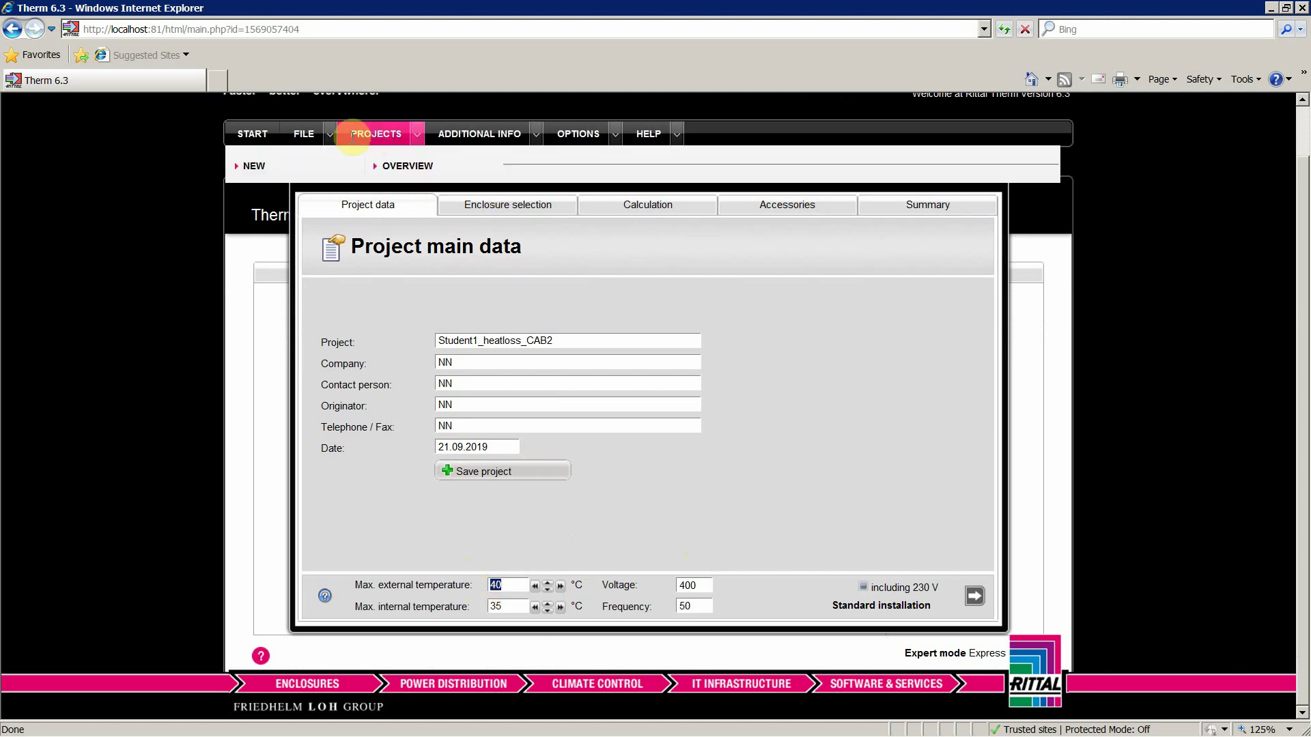
mouse_move(571, 139)
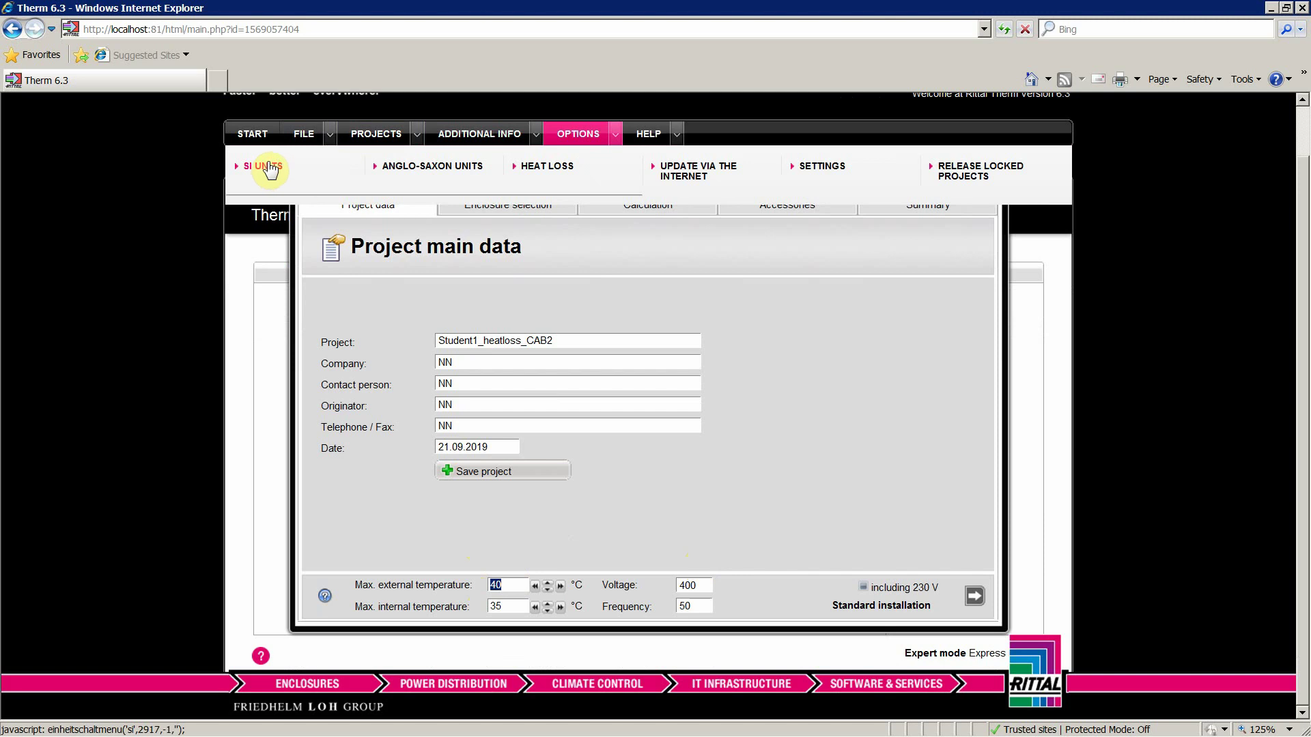
left_click(526, 529)
Step: Set max external temperature to 38 °C, max internal to 42 °C, and keep 400 V supply voltage
left_click(499, 585)
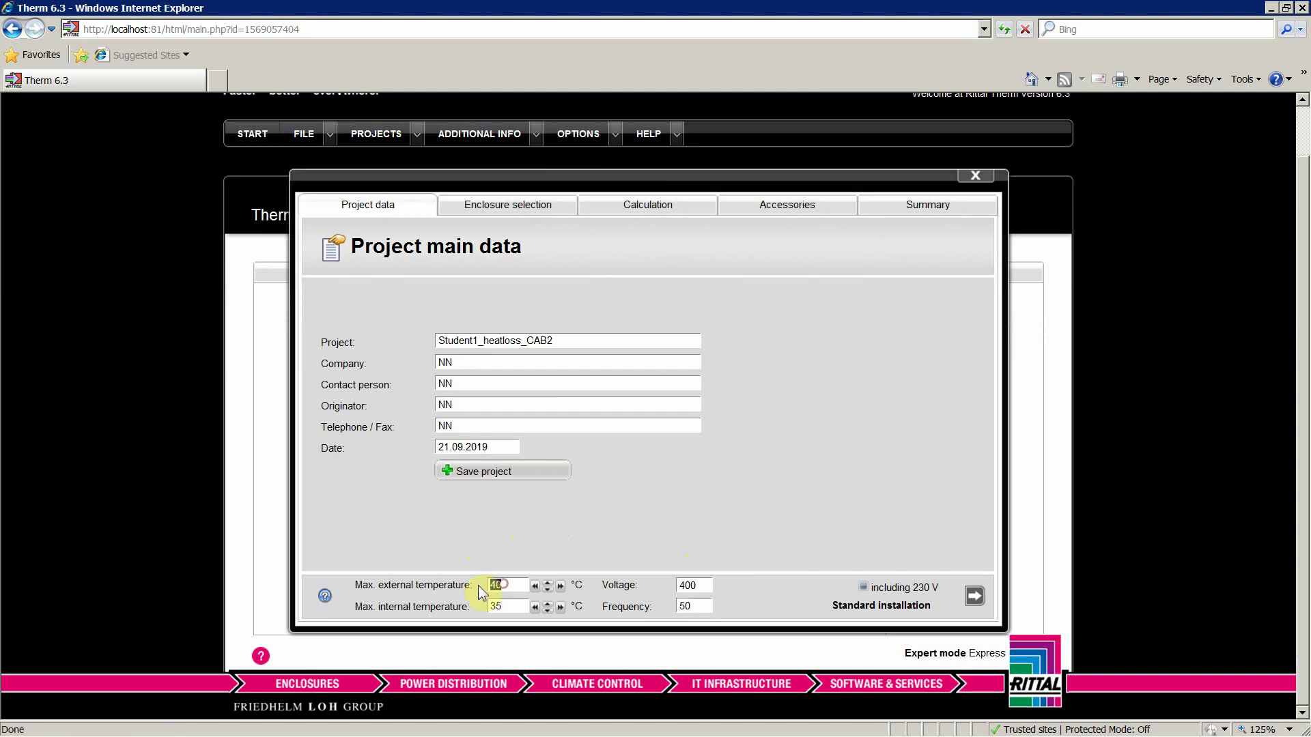
type("38")
left_click(504, 607)
left_click_drag(505, 607, 470, 608)
type("42")
left_click(686, 587)
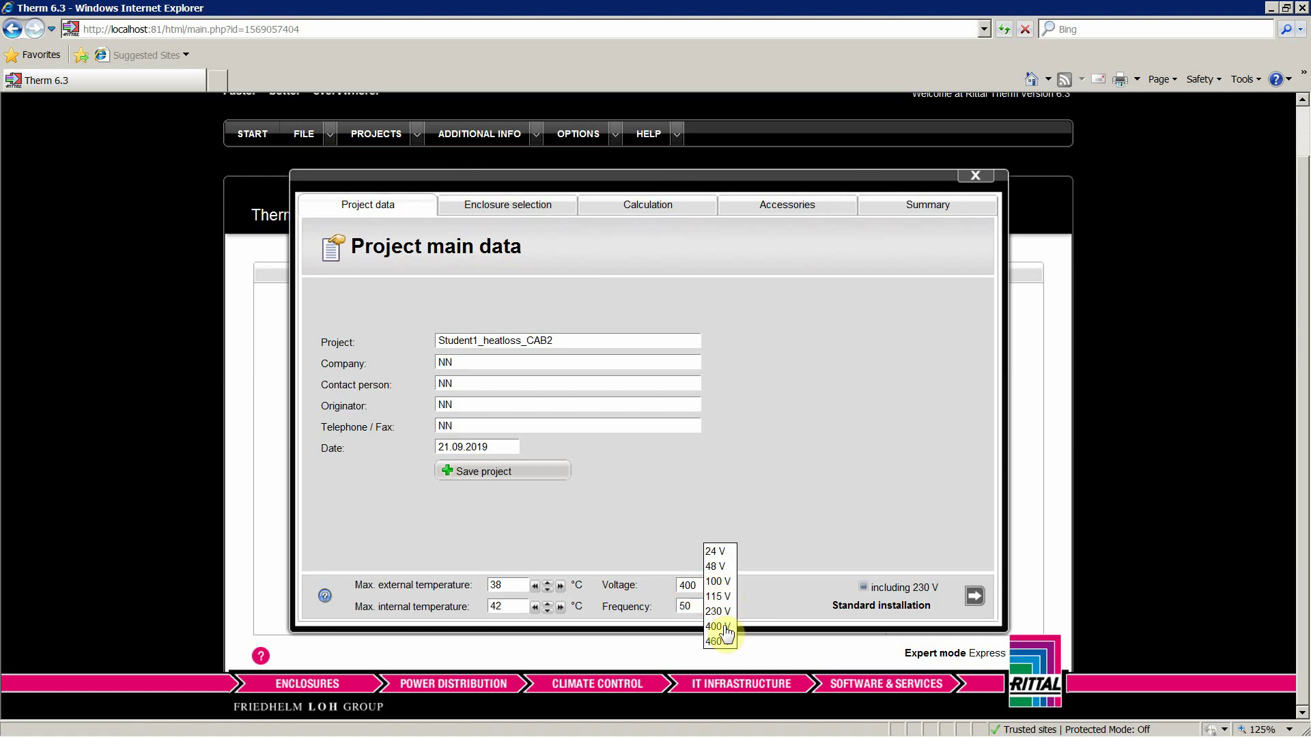
left_click(862, 587)
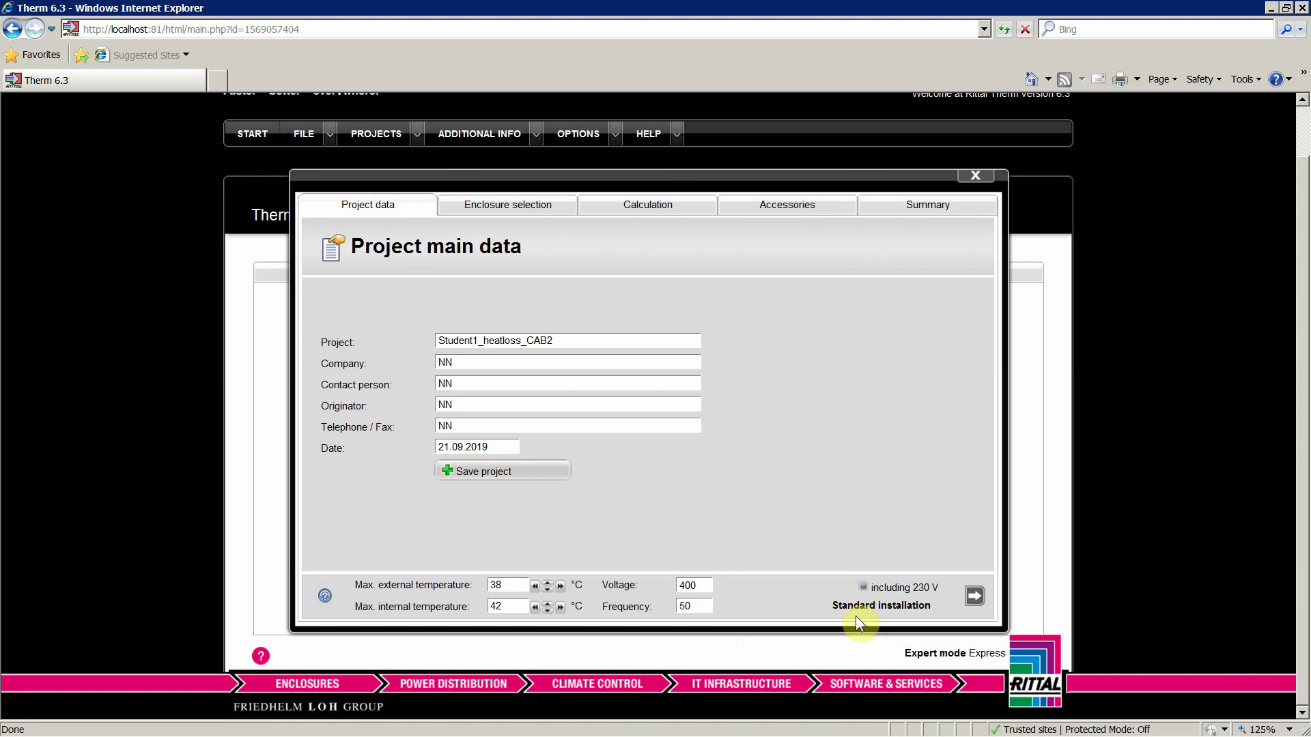
Step: Save the Student1_heatloss_CAB2 project, close its main data dialog, and view the Project overview
left_click(475, 472)
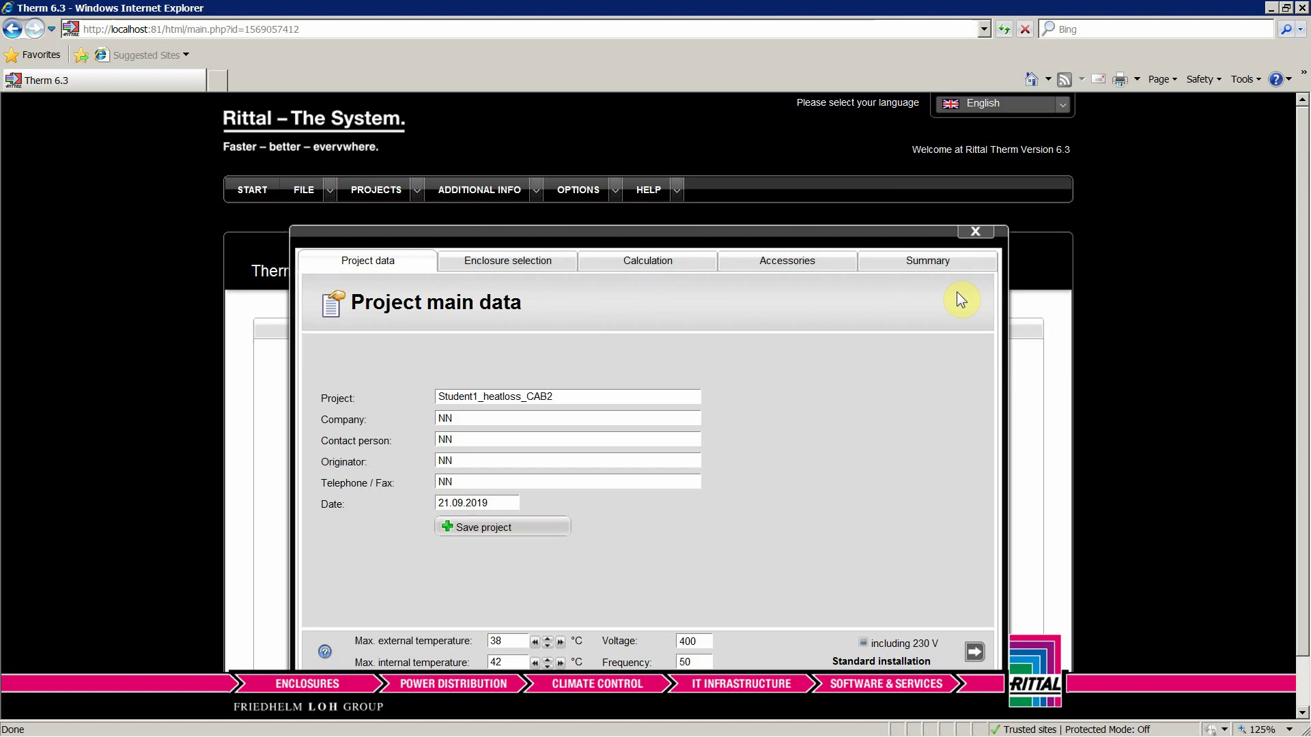
left_click(976, 235)
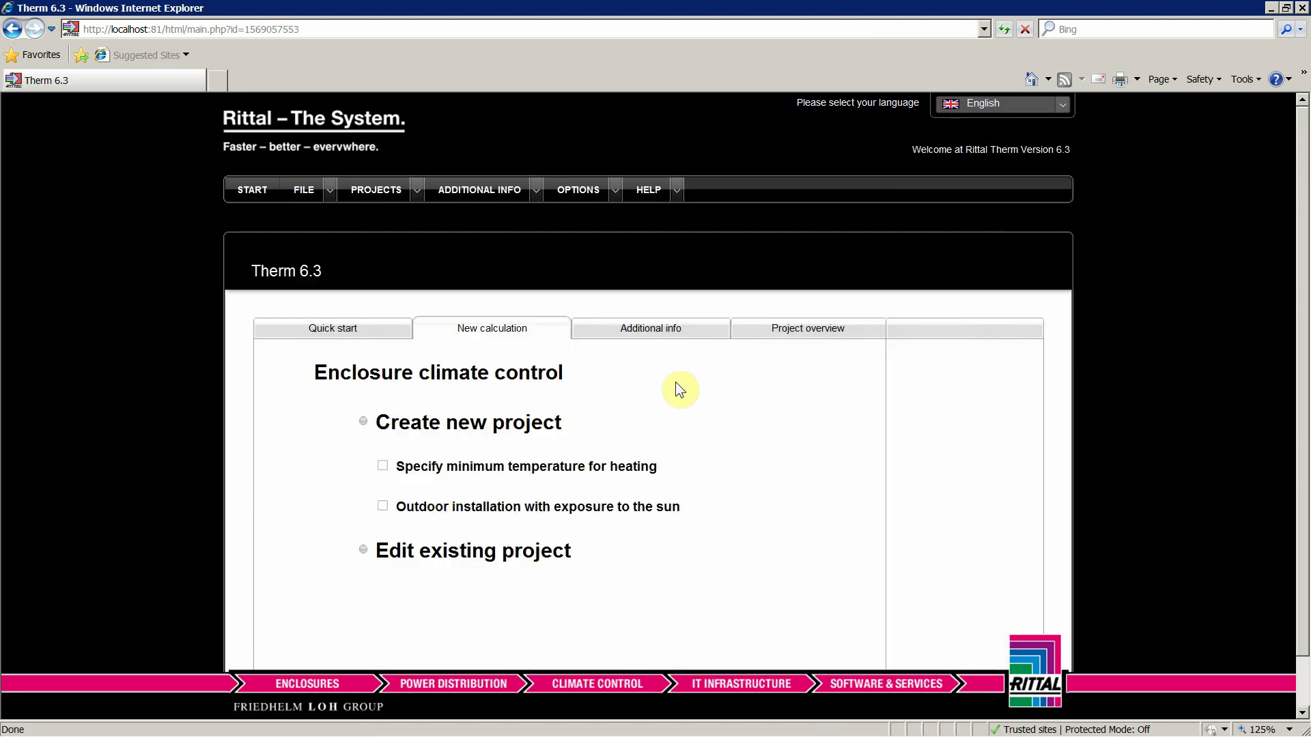
left_click(785, 333)
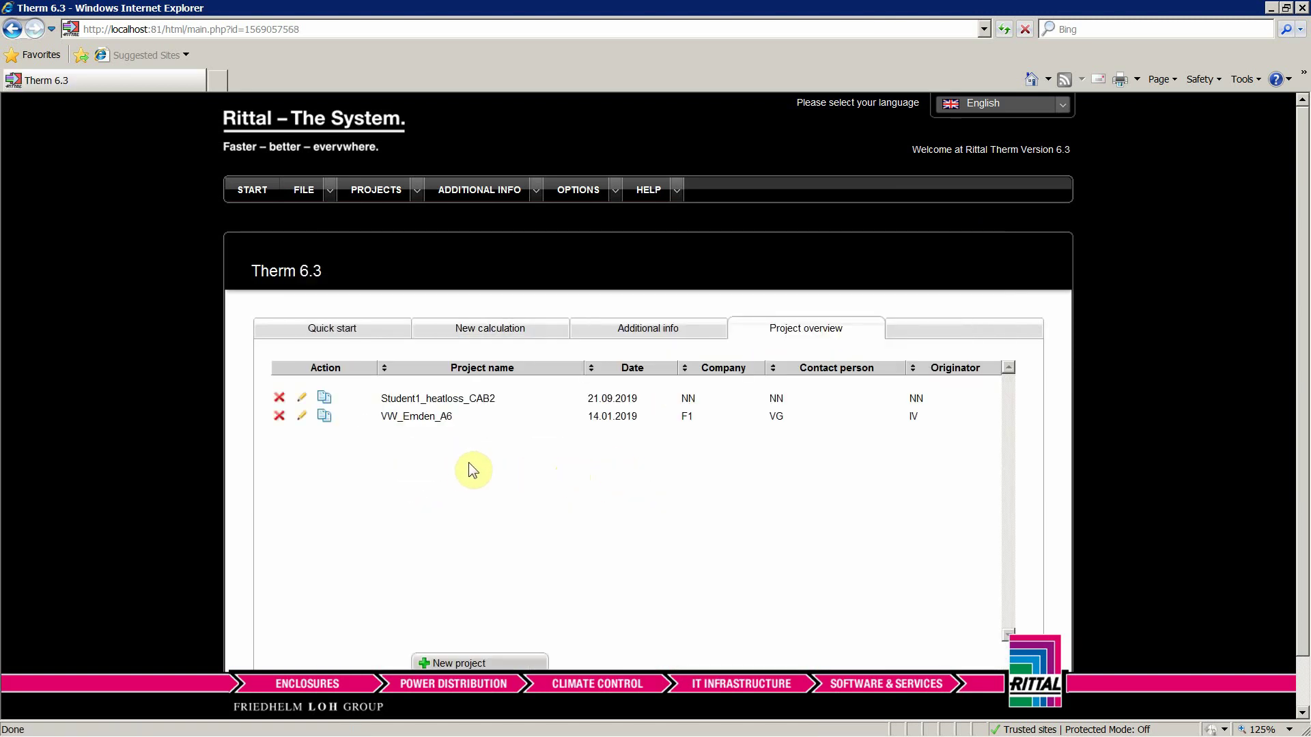